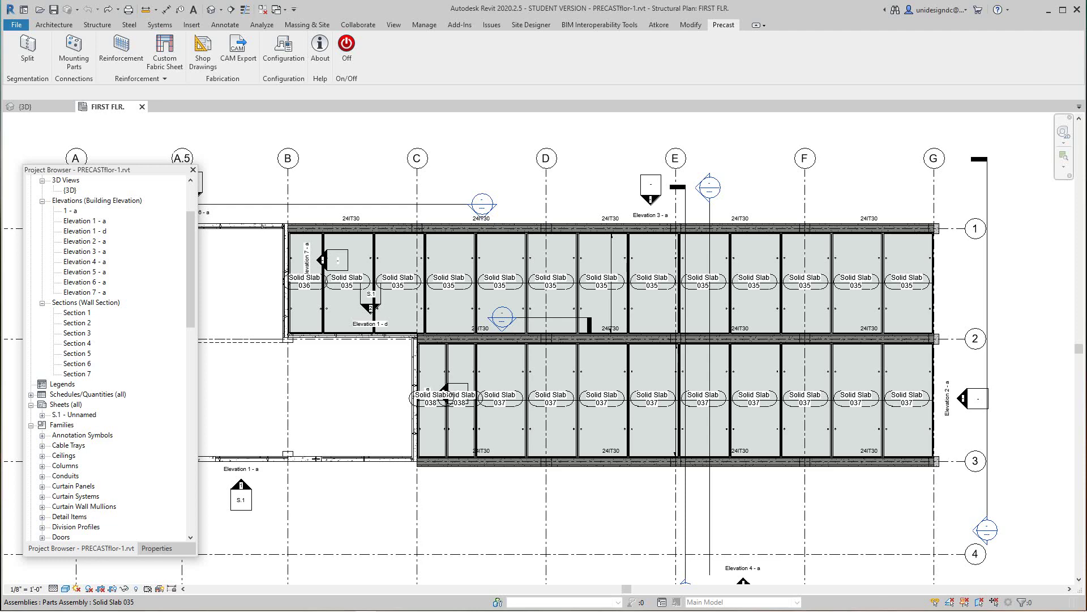
Step: Generate shop drawings for the first-floor precast slab assemblies Solid Slab 035, 036, 037 and 038
{"action": "scroll", "coordinate": [676, 374], "scroll_direction": "up", "scroll_amount": 2}
{"action": "middle_click_drag", "start_coordinate": [676, 374], "coordinate": [630, 381]}
{"action": "scroll", "coordinate": [731, 400], "scroll_direction": "down", "scroll_amount": 2}
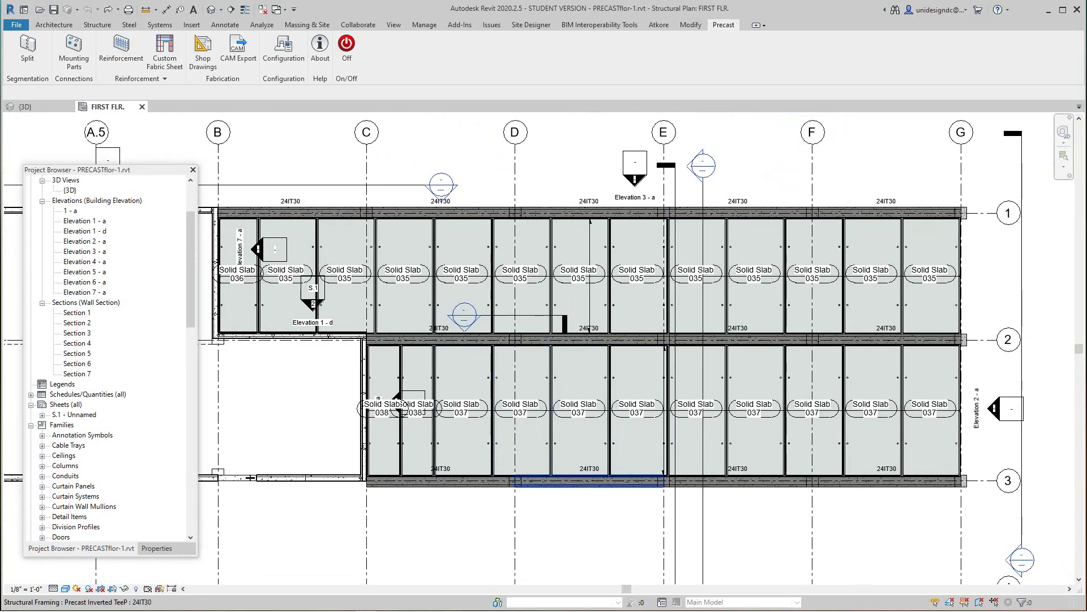
{"action": "middle_click_drag", "start_coordinate": [629, 504], "coordinate": [649, 515]}
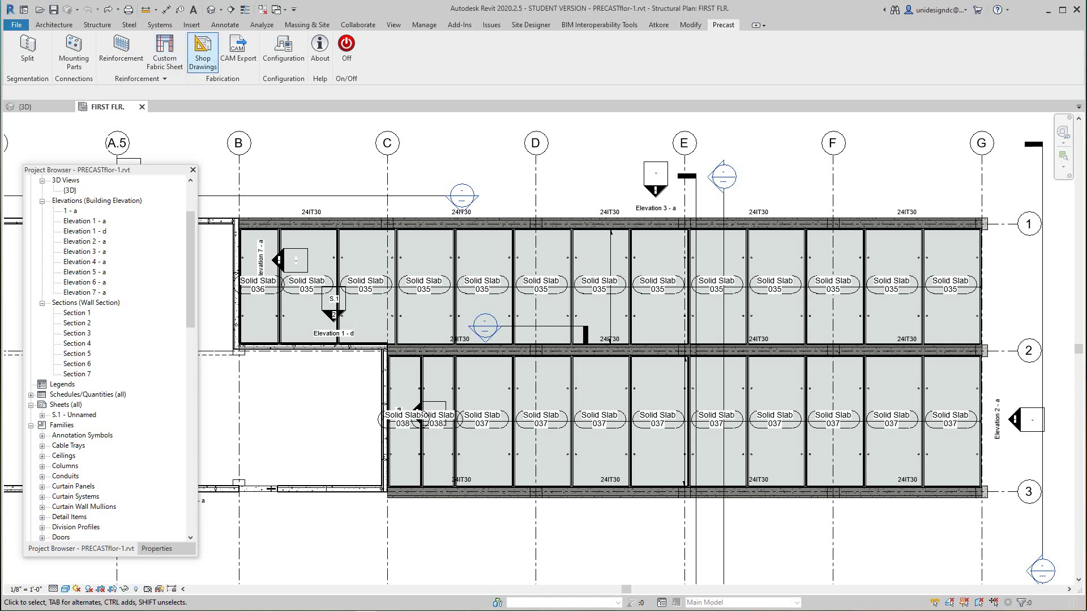
{"action": "left_click", "coordinate": [203, 54]}
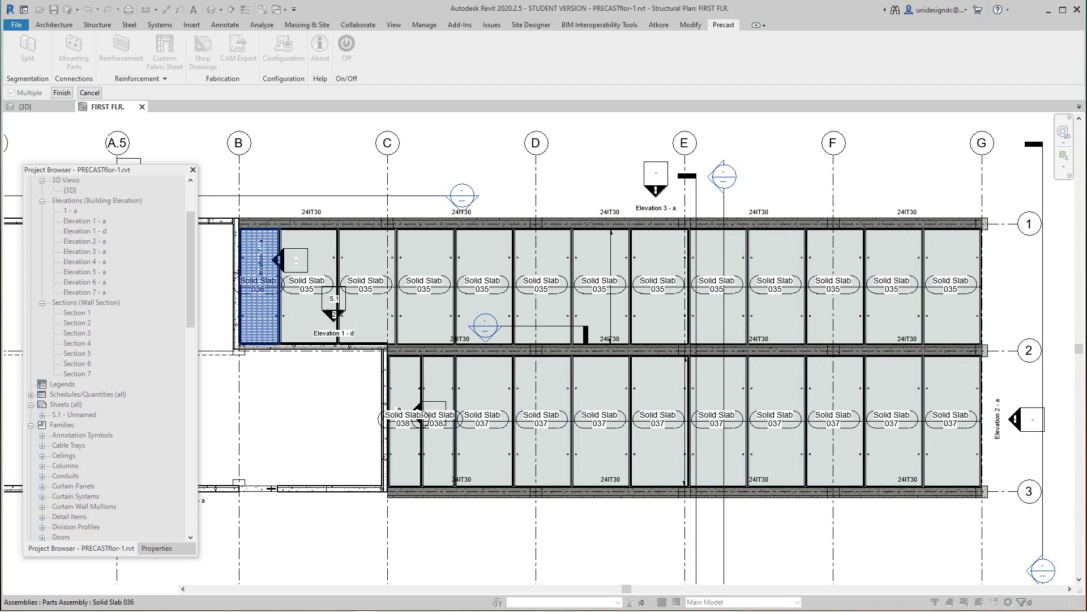
{"action": "left_click", "coordinate": [62, 92]}
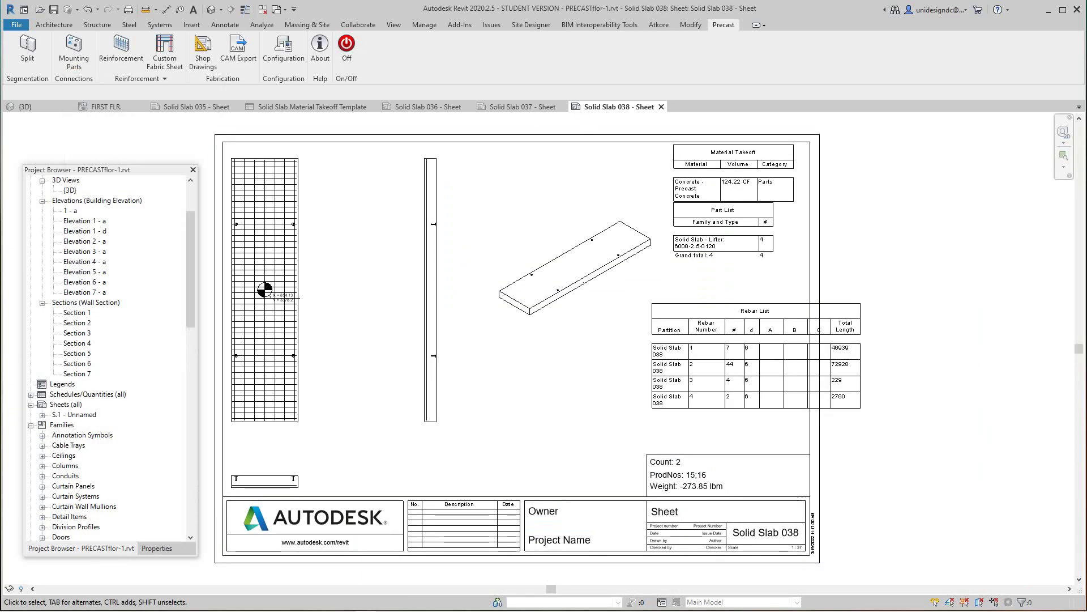
Step: Move the Rebar List schedule inside the Solid Slab 038 sheet border and widen its Partition column to fit slab names on one line
{"action": "scroll", "coordinate": [797, 552], "scroll_direction": "up", "scroll_amount": 3}
{"action": "scroll", "coordinate": [794, 545], "scroll_direction": "down", "scroll_amount": 3}
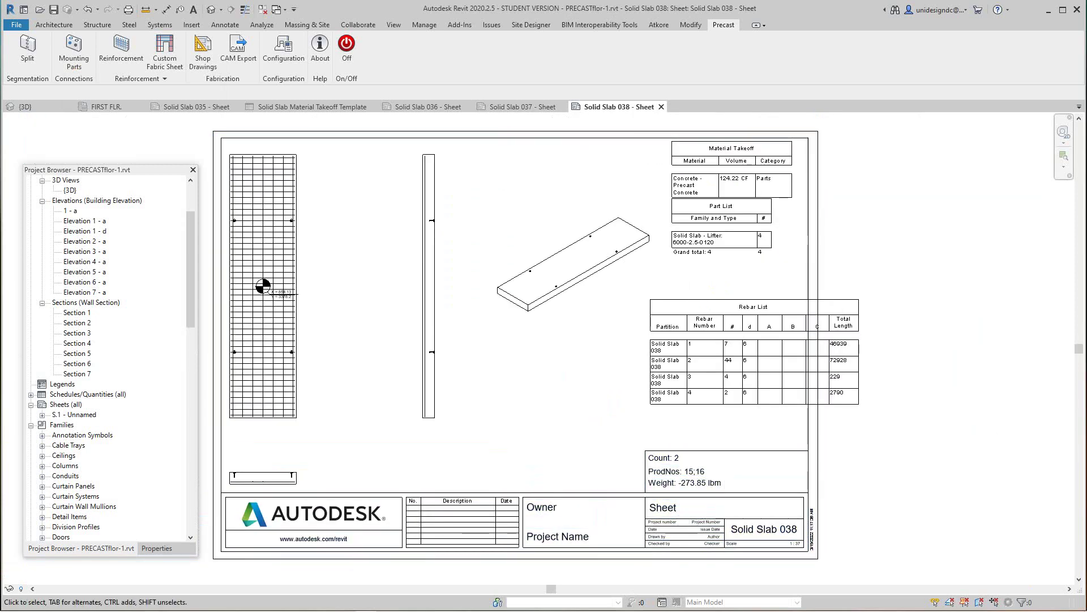
{"action": "left_click", "coordinate": [753, 362]}
{"action": "left_click_drag", "start_coordinate": [753, 362], "coordinate": [679, 418]}
{"action": "scroll", "coordinate": [686, 362], "scroll_direction": "up", "scroll_amount": 3}
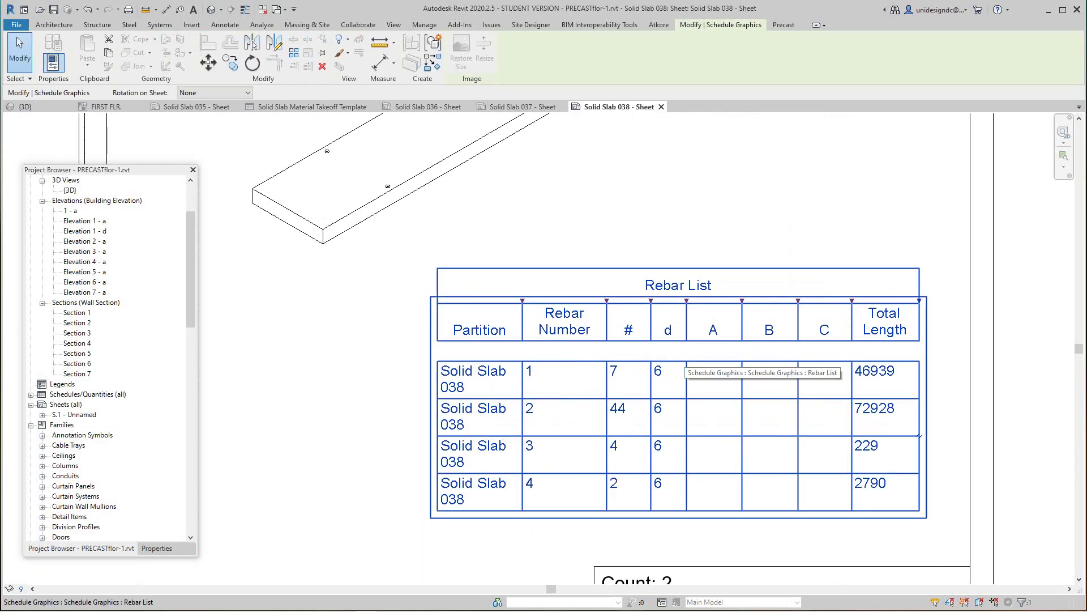
{"action": "left_click_drag", "start_coordinate": [522, 301], "coordinate": [543, 301]}
{"action": "scroll", "coordinate": [543, 301], "scroll_direction": "down", "scroll_amount": 2}
{"action": "middle_click_drag", "start_coordinate": [566, 317], "coordinate": [553, 437]}
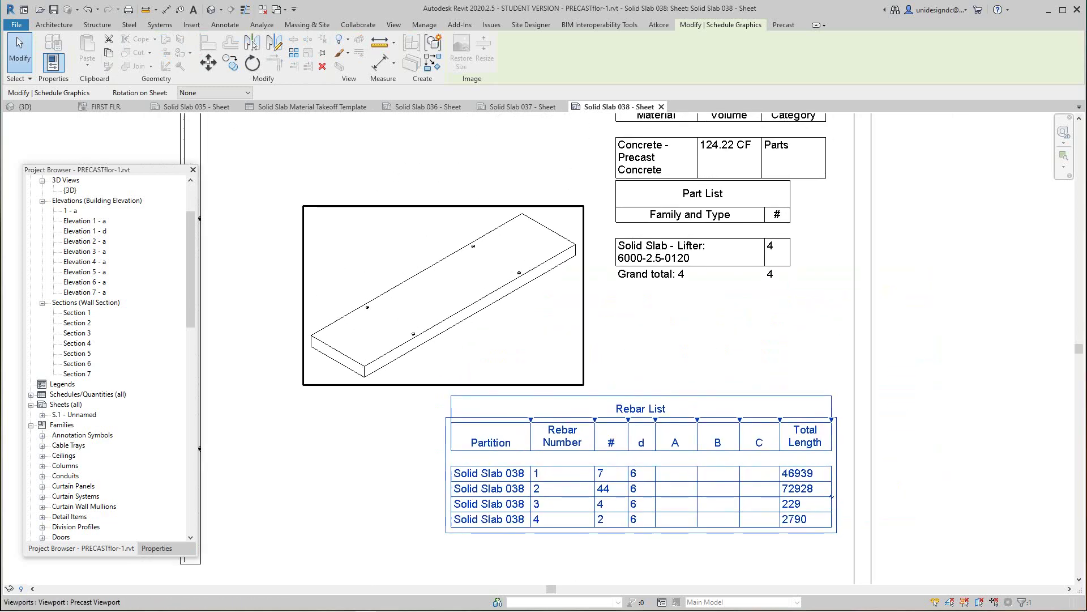
Step: Activate the isometric slab viewport, set its detail level to Fine and visual style to Realistic, and deactivate the view
{"action": "middle_click_drag", "start_coordinate": [594, 306], "coordinate": [592, 442]}
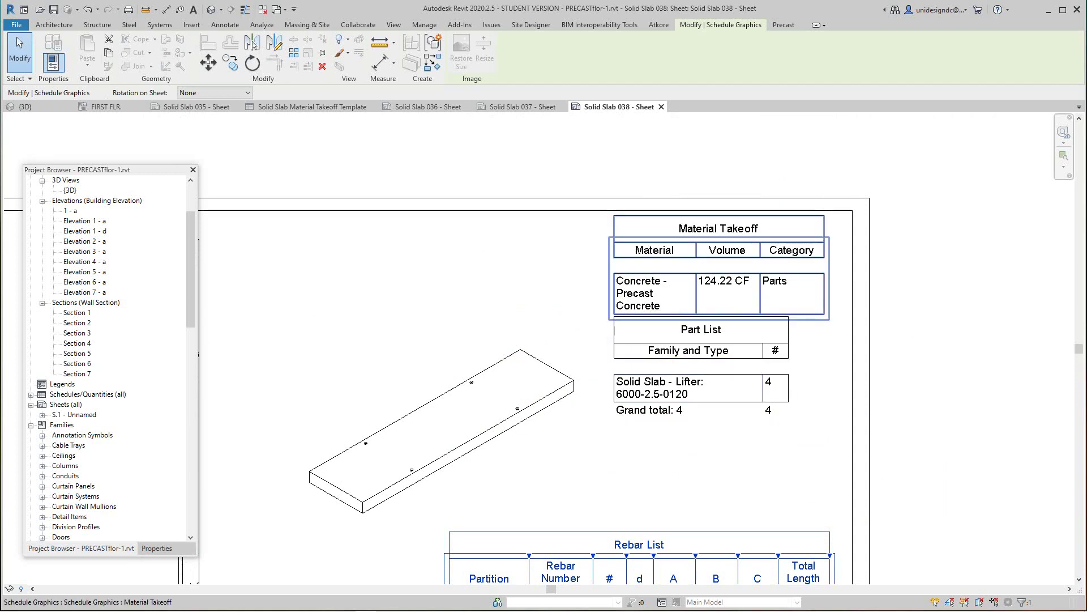
{"action": "scroll", "coordinate": [686, 277], "scroll_direction": "down", "scroll_amount": 1}
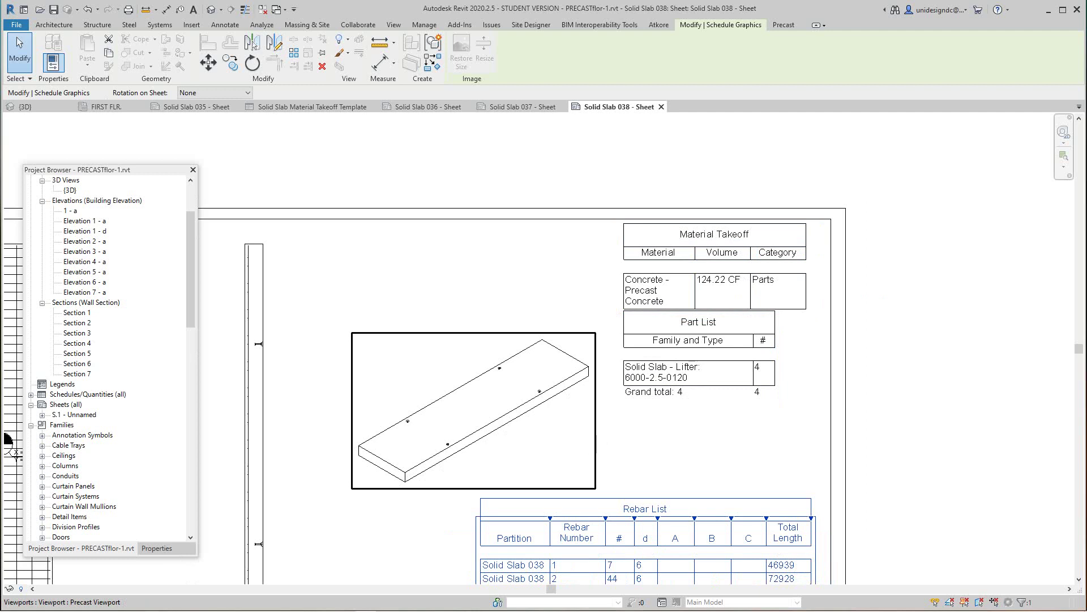
{"action": "right_click", "coordinate": [498, 454]}
{"action": "left_click", "coordinate": [566, 216]}
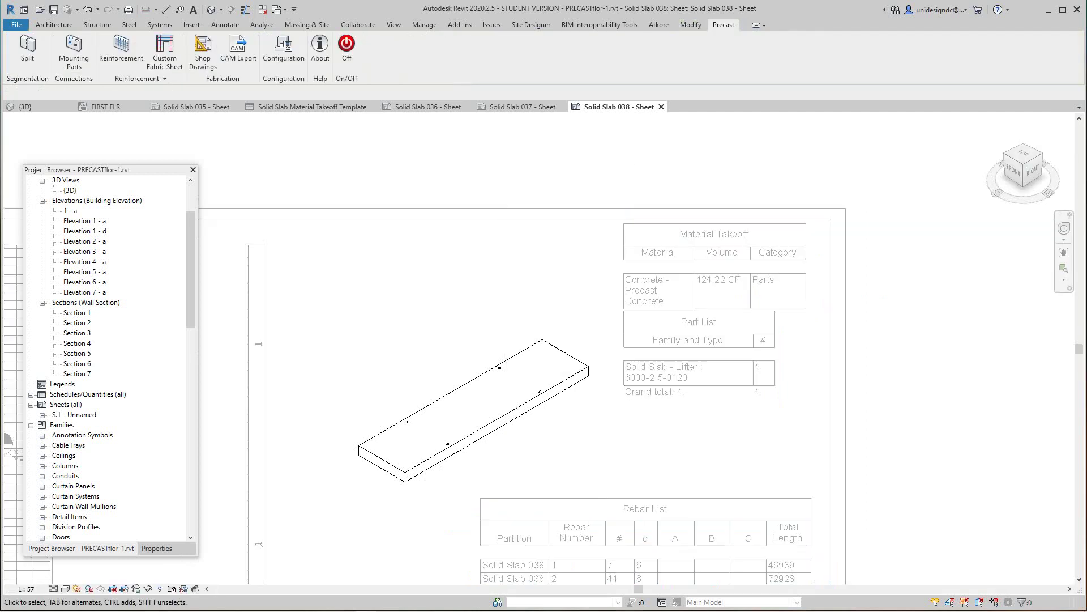
{"action": "left_click", "coordinate": [53, 589]}
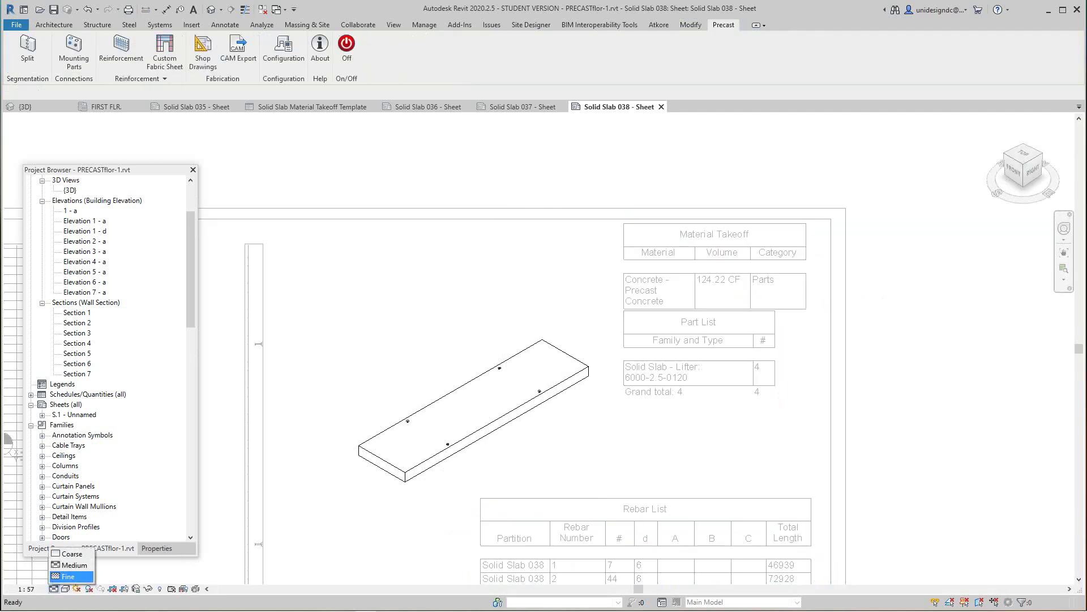
{"action": "left_click", "coordinate": [68, 576]}
{"action": "left_click", "coordinate": [66, 589]}
{"action": "left_click", "coordinate": [85, 564]}
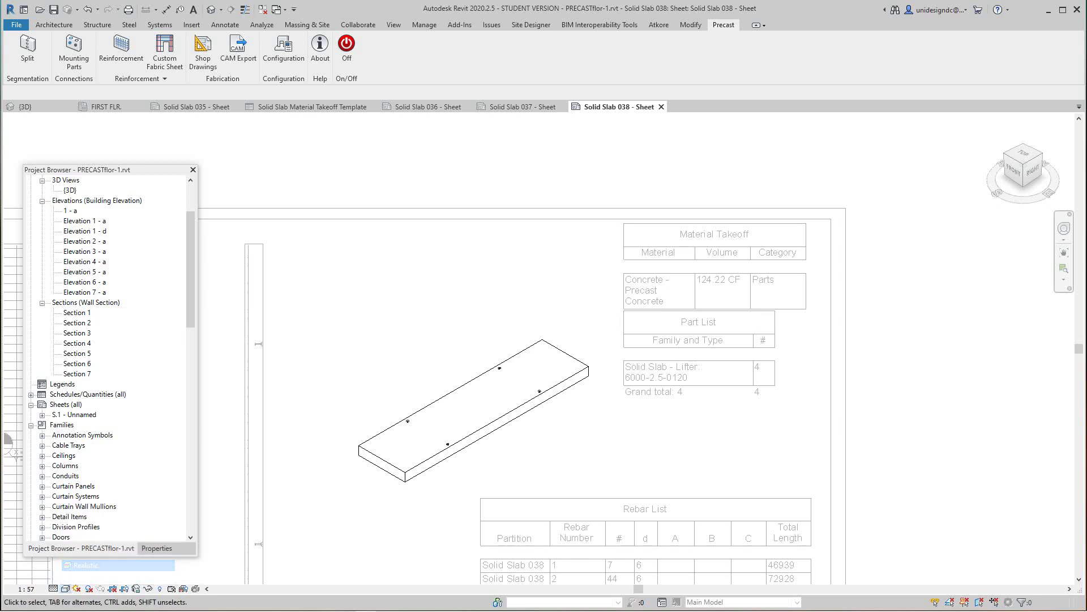
{"action": "right_click", "coordinate": [350, 158]}
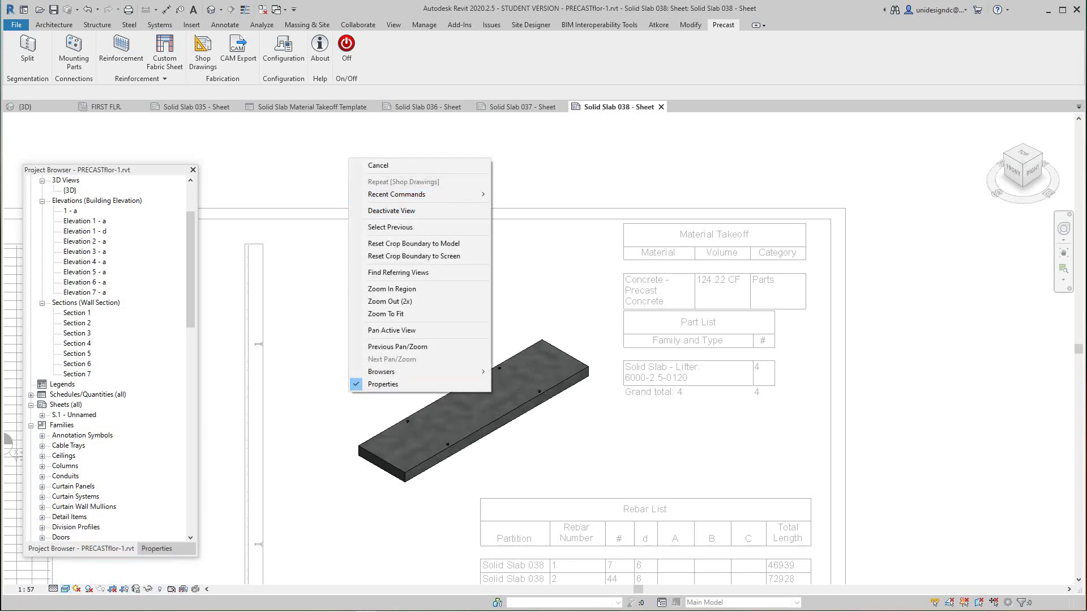
{"action": "left_click", "coordinate": [378, 165]}
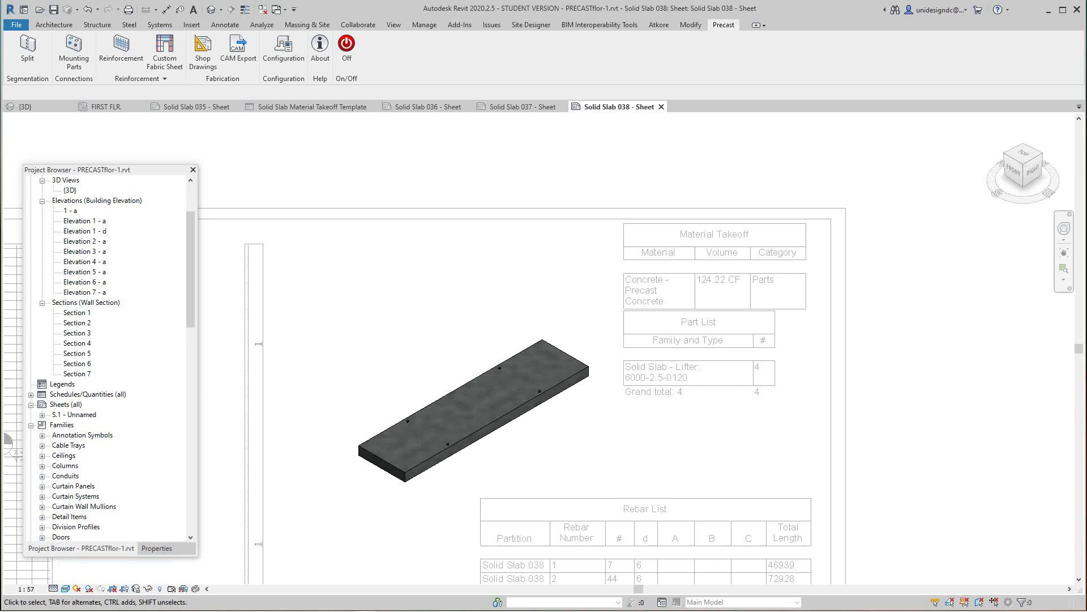
{"action": "scroll", "coordinate": [443, 263], "scroll_direction": "down", "scroll_amount": 3}
{"action": "right_click", "coordinate": [391, 309]}
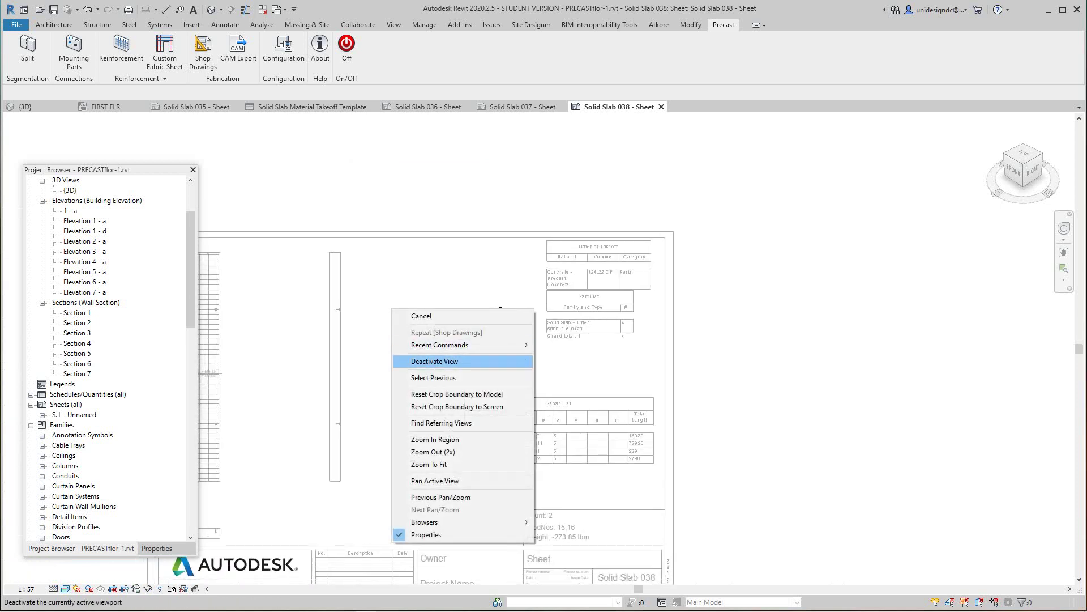
{"action": "left_click", "coordinate": [435, 361]}
Step: Activate the slab's cross-section viewport above the title block and set its detail level to Fine
{"action": "scroll", "coordinate": [242, 359], "scroll_direction": "up", "scroll_amount": 4}
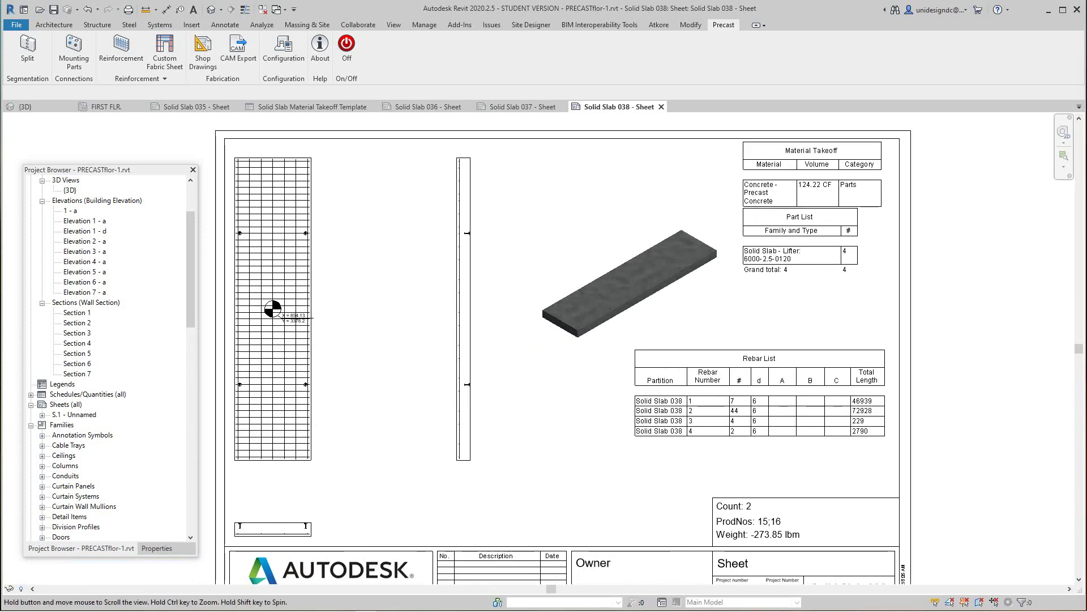
{"action": "middle_click_drag", "start_coordinate": [298, 523], "coordinate": [624, 379]}
{"action": "scroll", "coordinate": [339, 487], "scroll_direction": "up", "scroll_amount": 10}
{"action": "scroll", "coordinate": [624, 379], "scroll_direction": "down", "scroll_amount": 1}
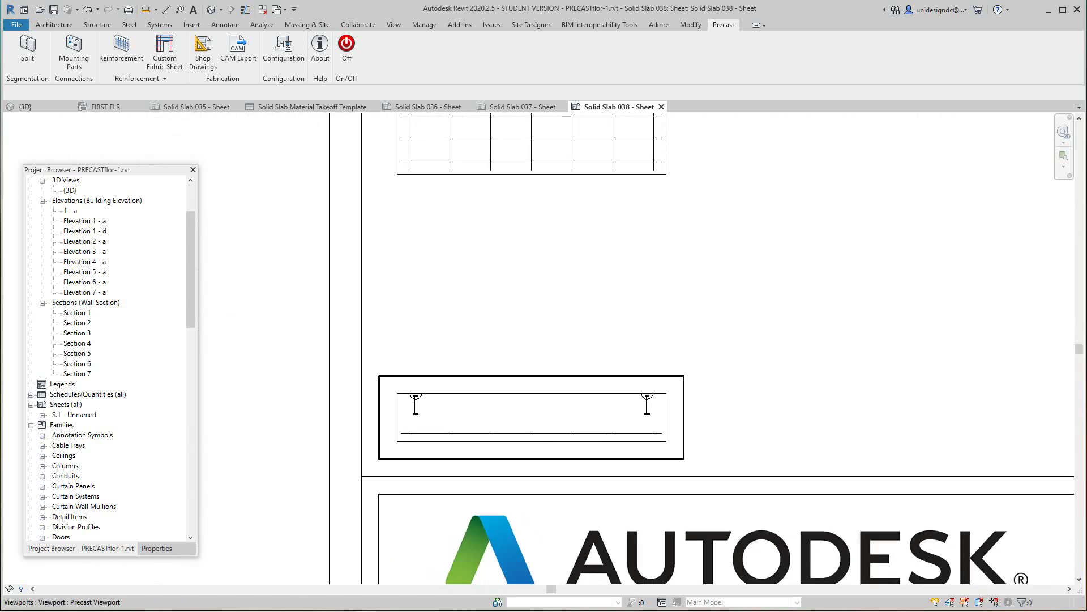
{"action": "scroll", "coordinate": [488, 417], "scroll_direction": "up", "scroll_amount": 3}
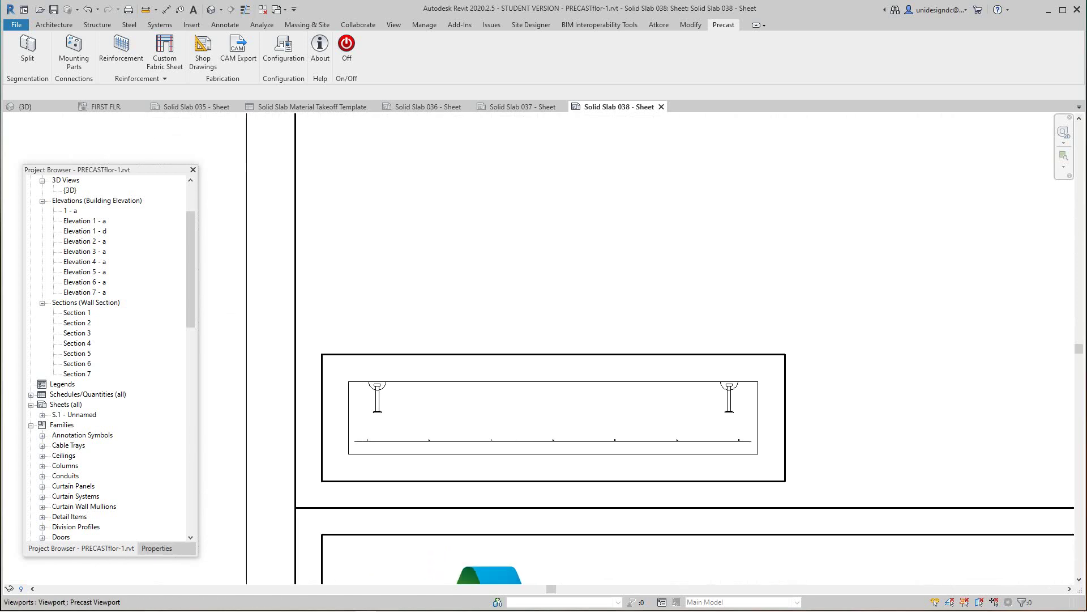
{"action": "right_click", "coordinate": [400, 153]}
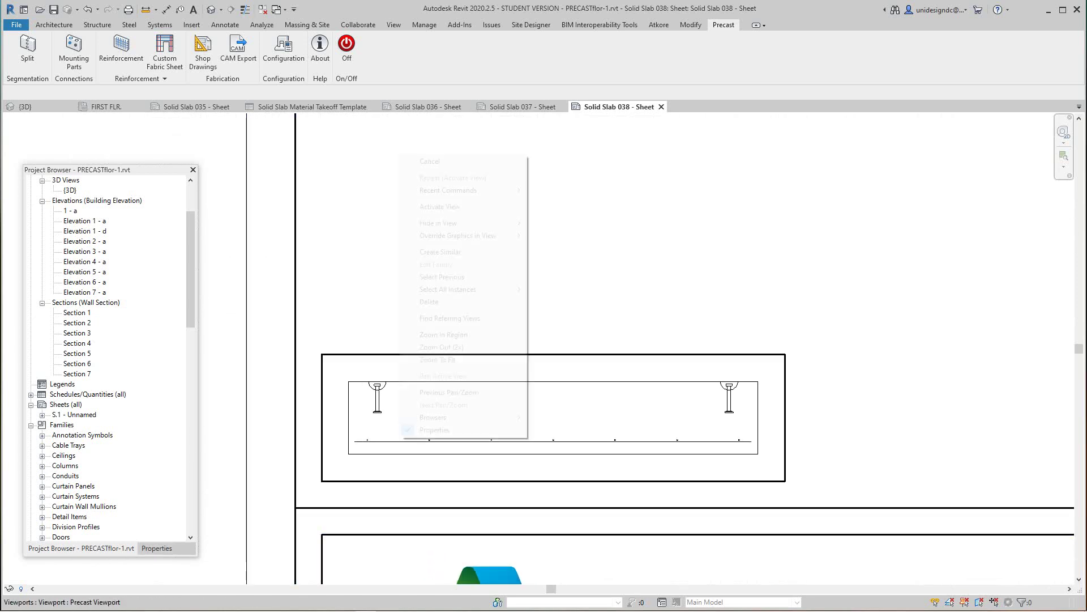
{"action": "left_click", "coordinate": [440, 207]}
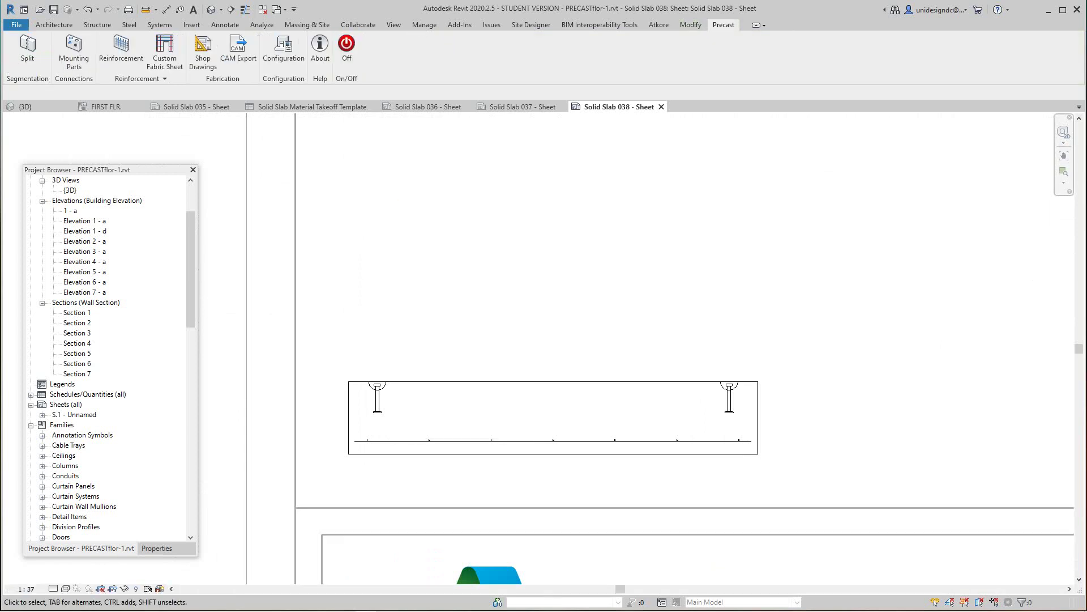
{"action": "left_click", "coordinate": [66, 588]}
{"action": "left_click", "coordinate": [65, 552]}
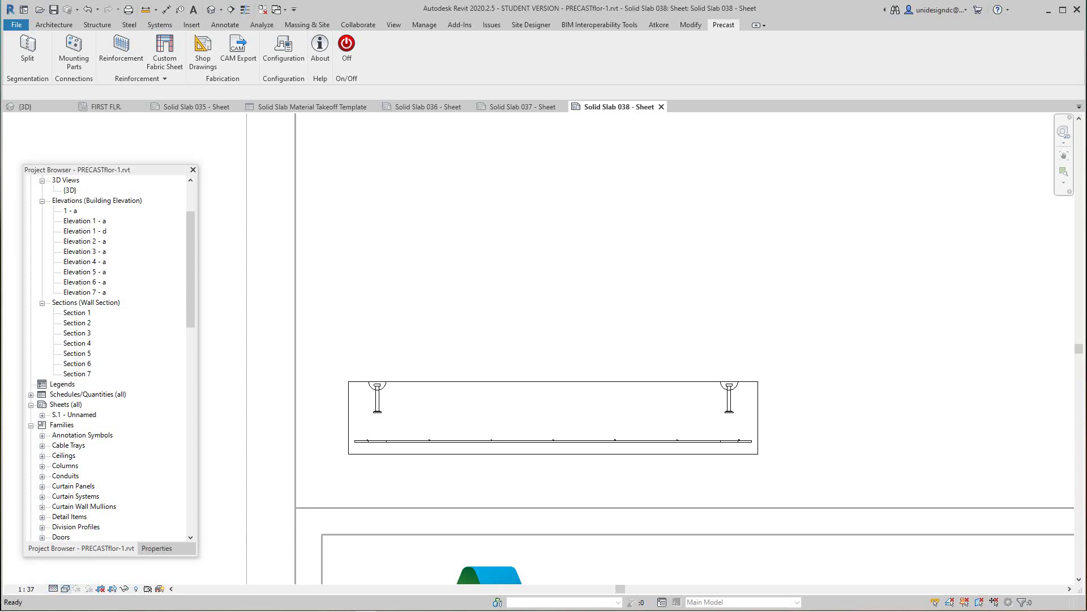
Step: Try the Shaded visual style on the cross-section view, and settle on Wireframe
{"action": "left_click", "coordinate": [66, 588]}
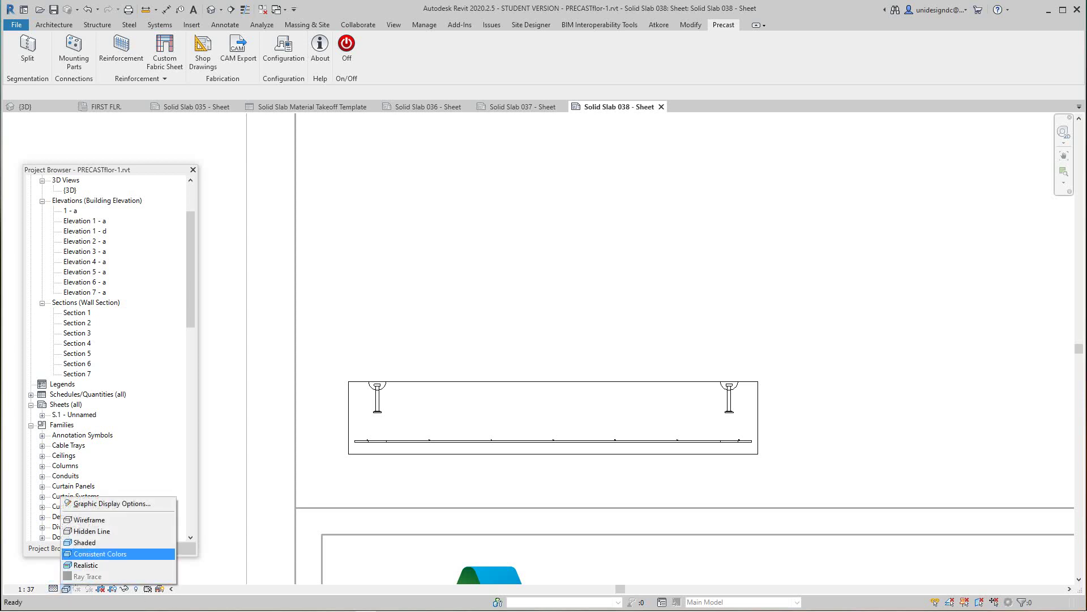
{"action": "left_click", "coordinate": [85, 542]}
{"action": "left_click", "coordinate": [66, 588]}
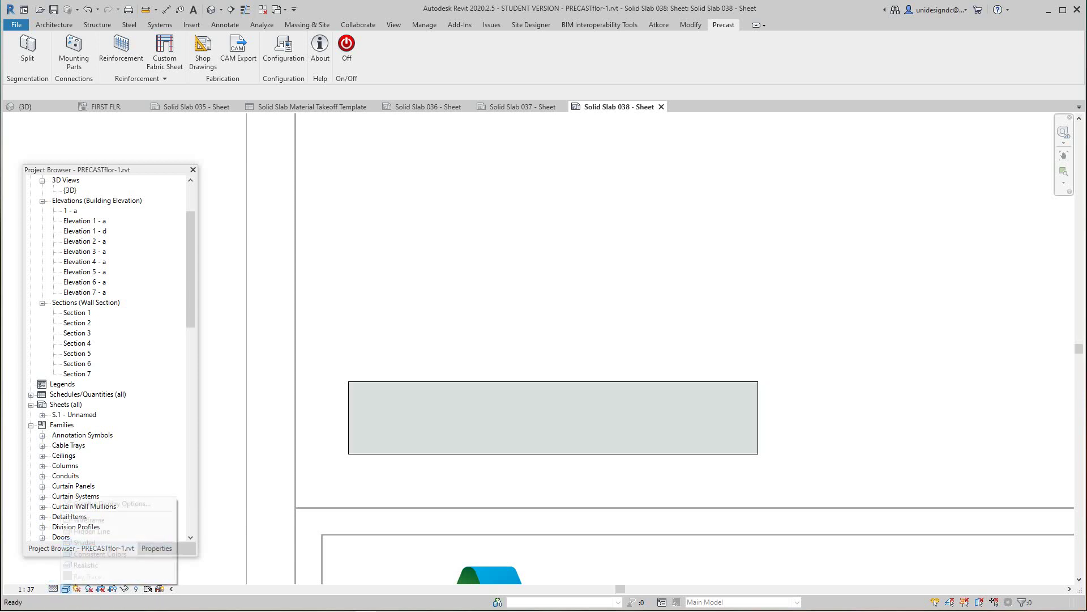
{"action": "left_click", "coordinate": [89, 520]}
Step: Place an aligned dimension above the cross-section between the centrelines of the two lifters
{"action": "scroll", "coordinate": [561, 342], "scroll_direction": "up", "scroll_amount": 3}
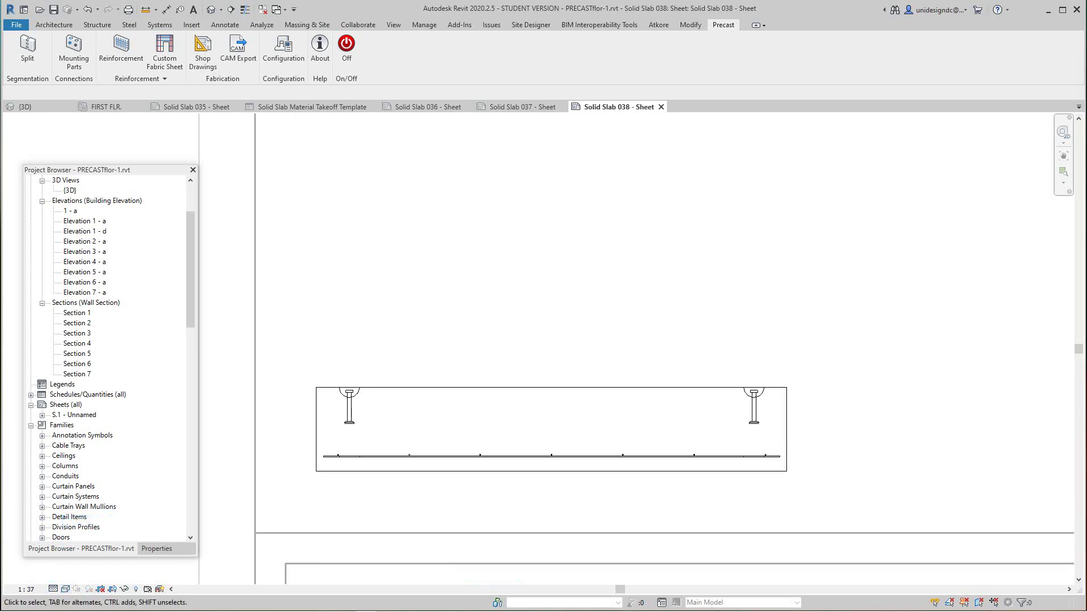
{"action": "middle_click_drag", "start_coordinate": [560, 342], "coordinate": [584, 333]}
{"action": "middle_click_drag", "start_coordinate": [518, 358], "coordinate": [528, 347]}
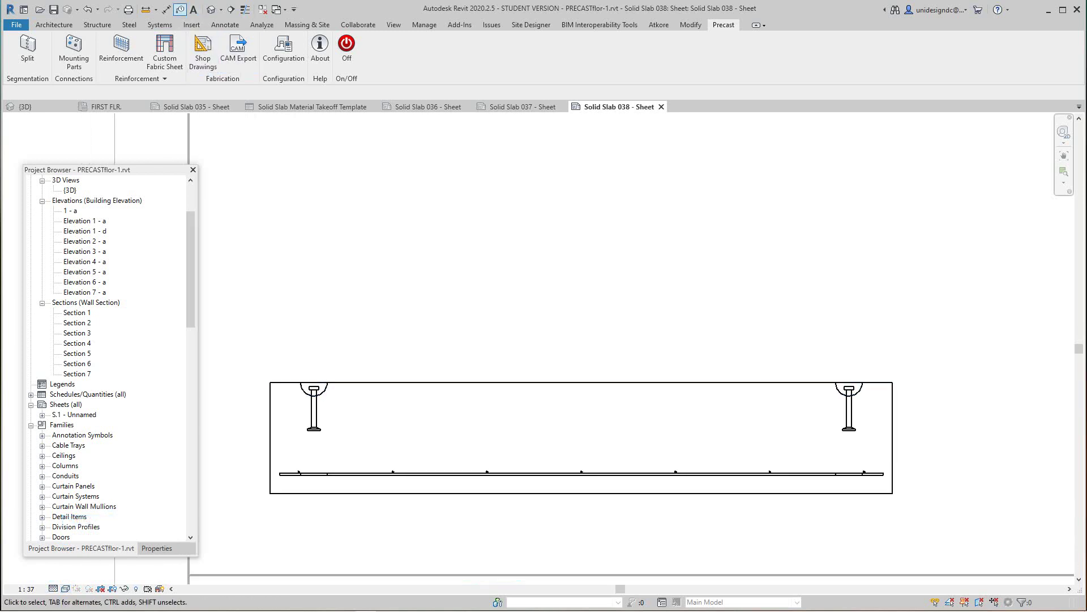
{"action": "left_click", "coordinate": [166, 9]}
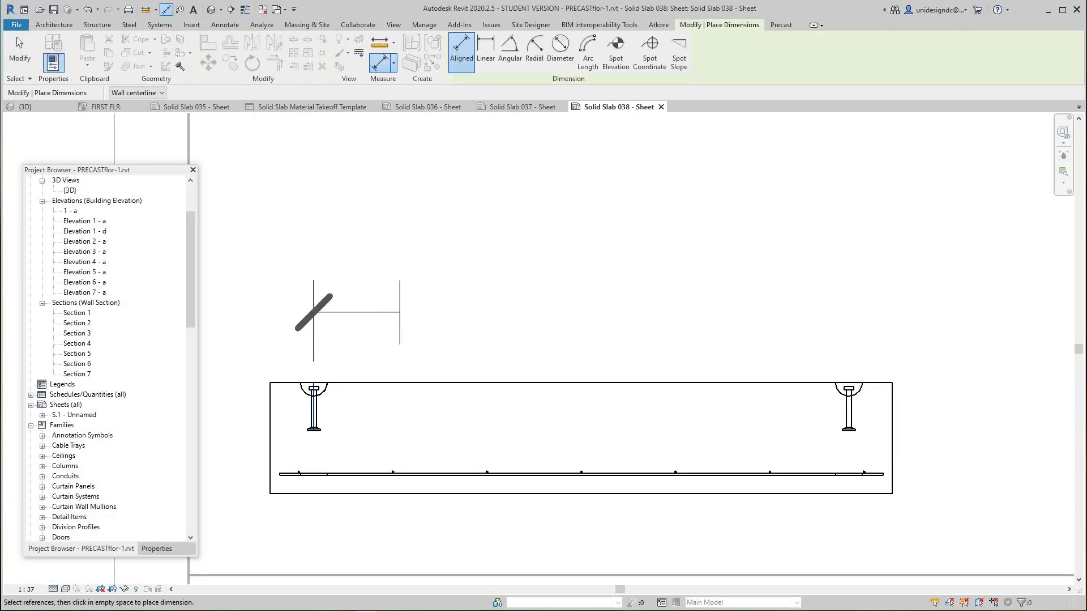
{"action": "left_click", "coordinate": [314, 422]}
{"action": "left_click", "coordinate": [849, 422]}
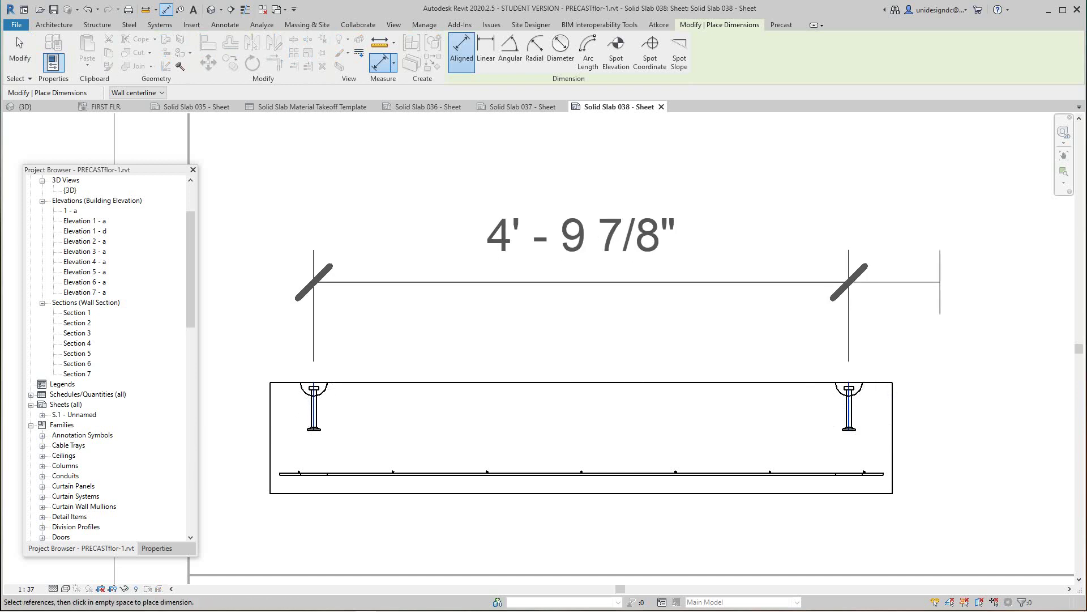
{"action": "left_click", "coordinate": [949, 268]}
Step: Place an aligned dimension beside the cross-section for the slab's thickness, from top edge to bottom edge
{"action": "scroll", "coordinate": [922, 364], "scroll_direction": "down", "scroll_amount": 1}
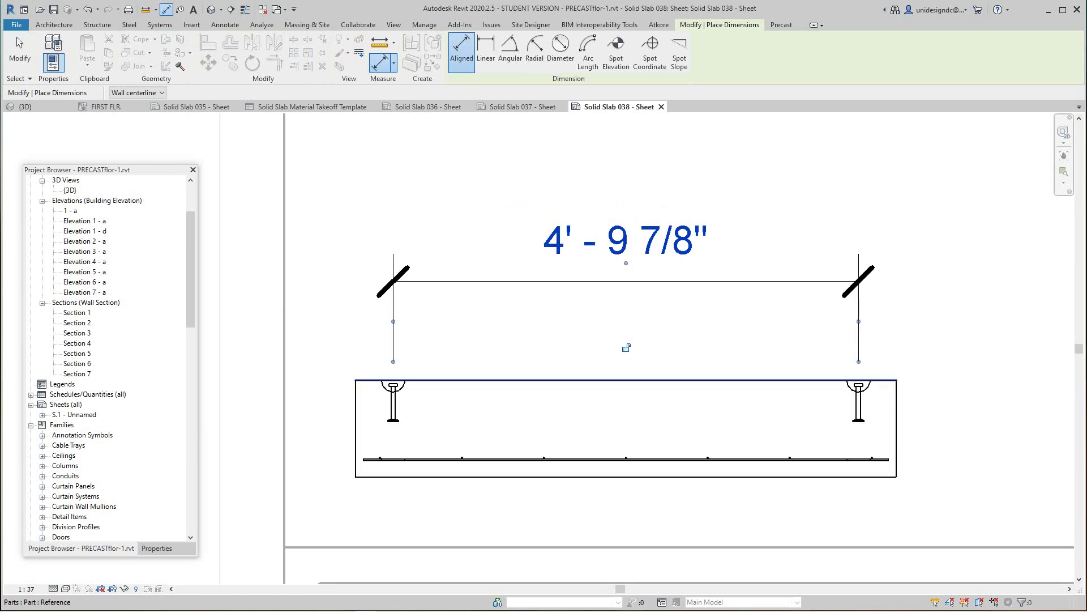
{"action": "left_click", "coordinate": [836, 380]}
{"action": "left_click", "coordinate": [835, 380]}
{"action": "left_click", "coordinate": [827, 476]}
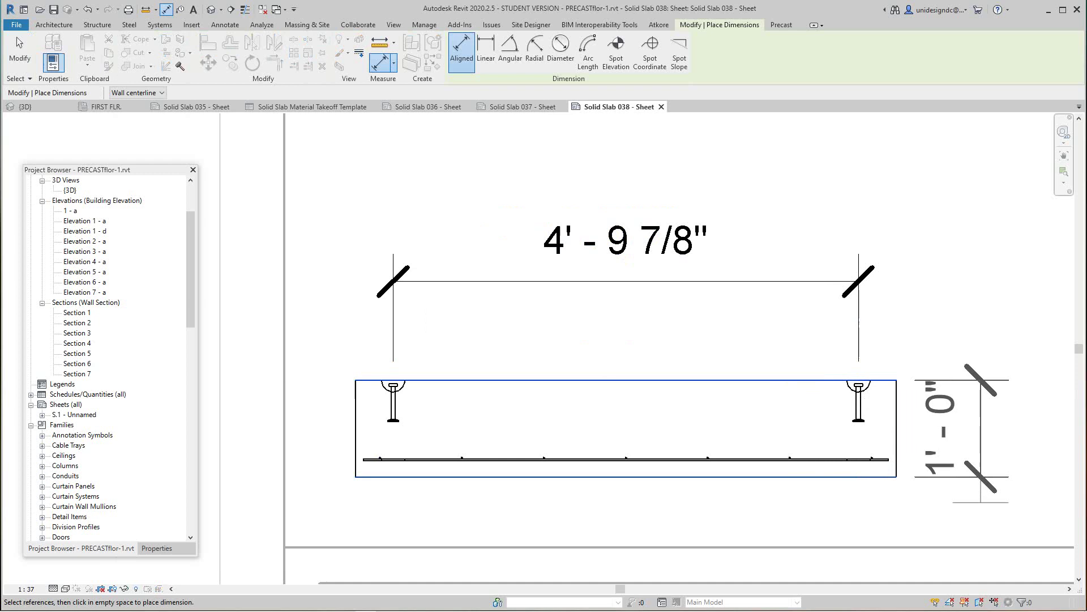
{"action": "left_click", "coordinate": [983, 429]}
Step: Deactivate the dimensioned cross-section view and return to the full Solid Slab 038 sheet
{"action": "scroll", "coordinate": [655, 456], "scroll_direction": "down", "scroll_amount": 5}
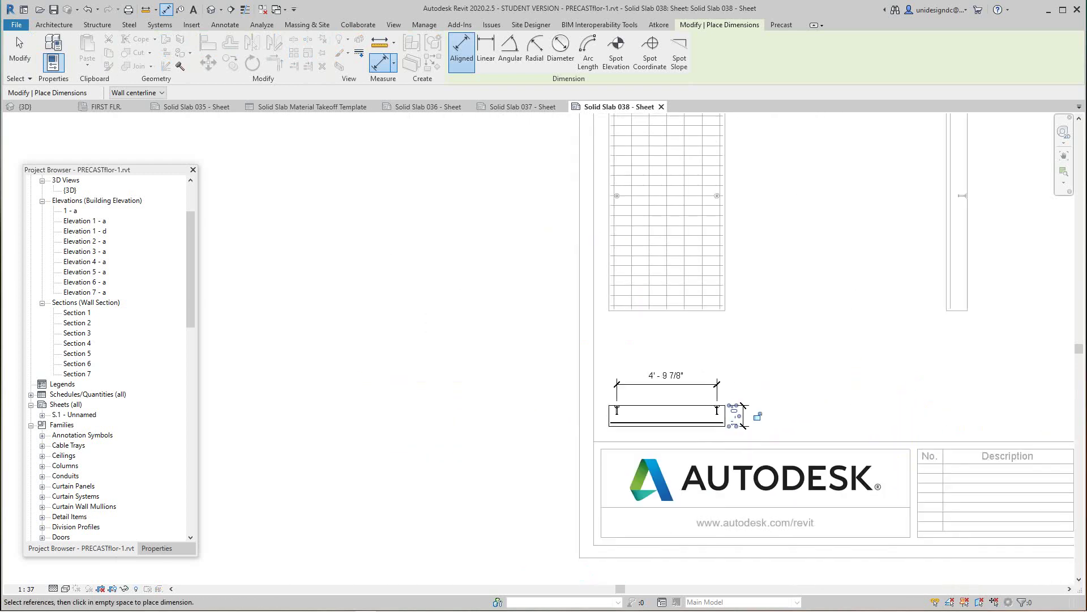
{"action": "right_click", "coordinate": [724, 446]}
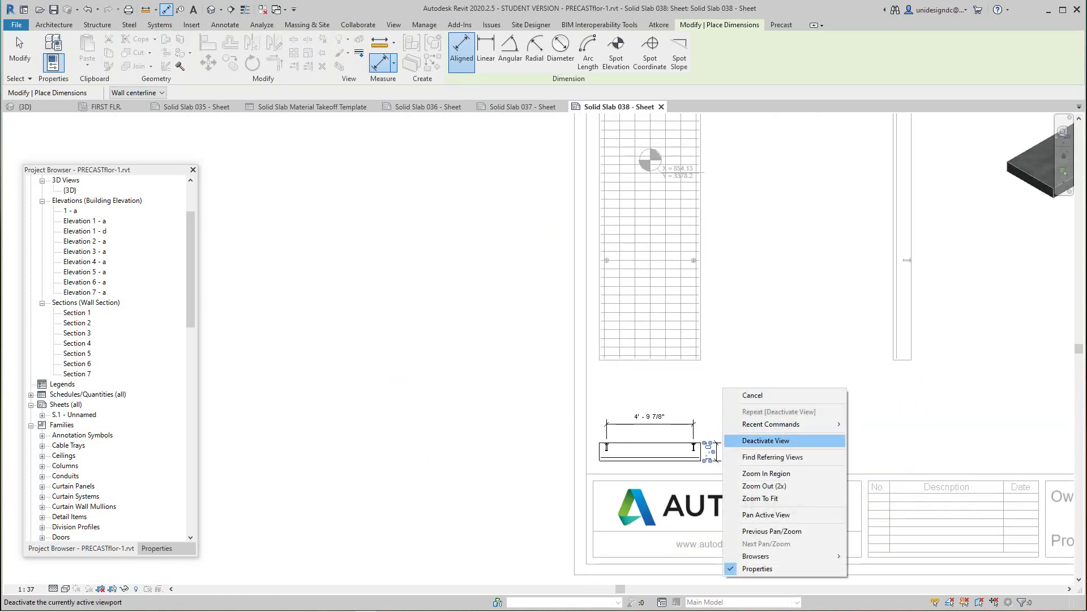
{"action": "left_click", "coordinate": [766, 440]}
{"action": "scroll", "coordinate": [788, 407], "scroll_direction": "down", "scroll_amount": 3}
{"action": "middle_click", "coordinate": [788, 406]}
{"action": "middle_click", "coordinate": [788, 406]}
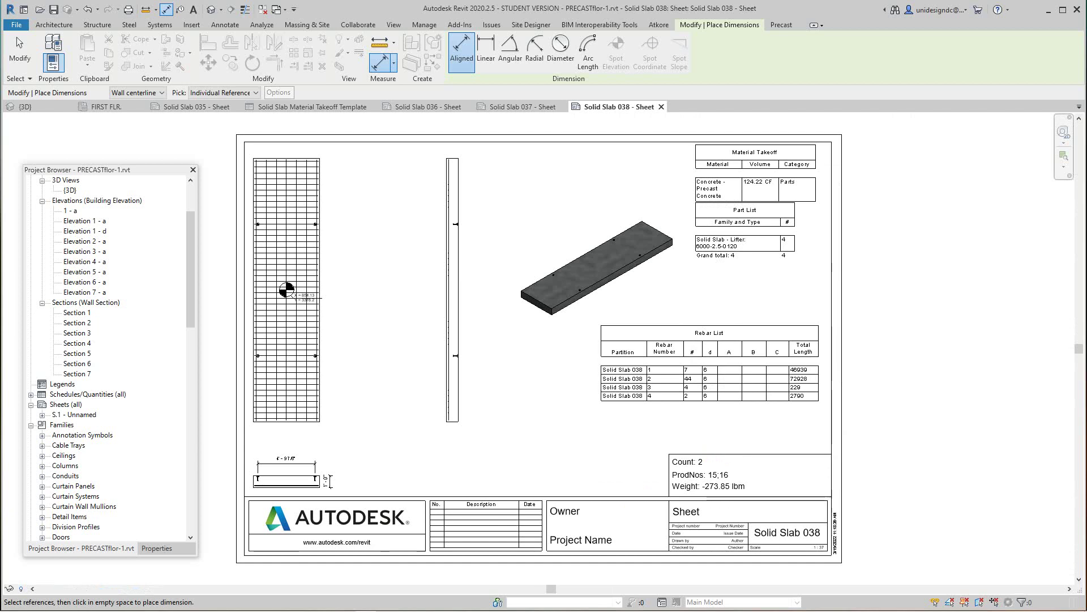
Step: Open the sheet belonging to the Solid Slab 037 assembly
{"action": "left_click_drag", "start_coordinate": [190, 271], "coordinate": [191, 327]}
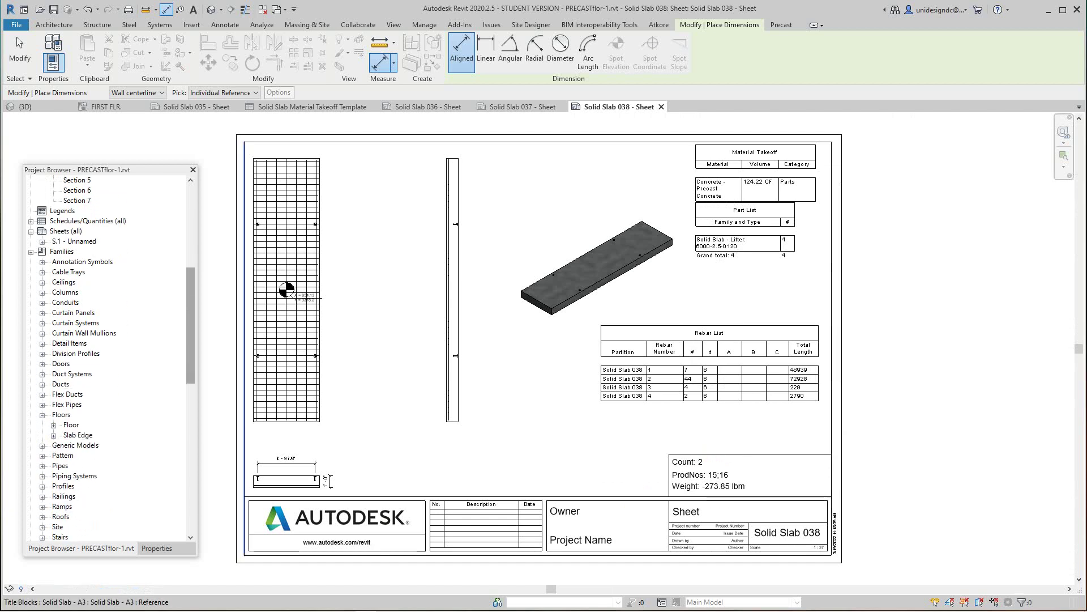
{"action": "scroll", "coordinate": [111, 357], "scroll_direction": "down", "scroll_amount": 11}
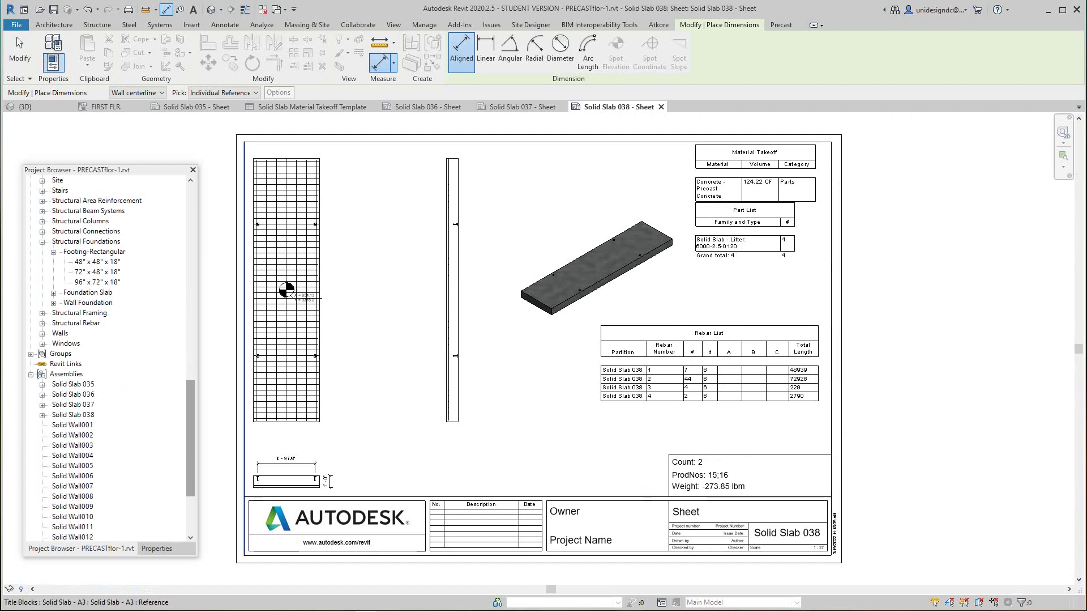
{"action": "scroll", "coordinate": [111, 357], "scroll_direction": "down", "scroll_amount": 3}
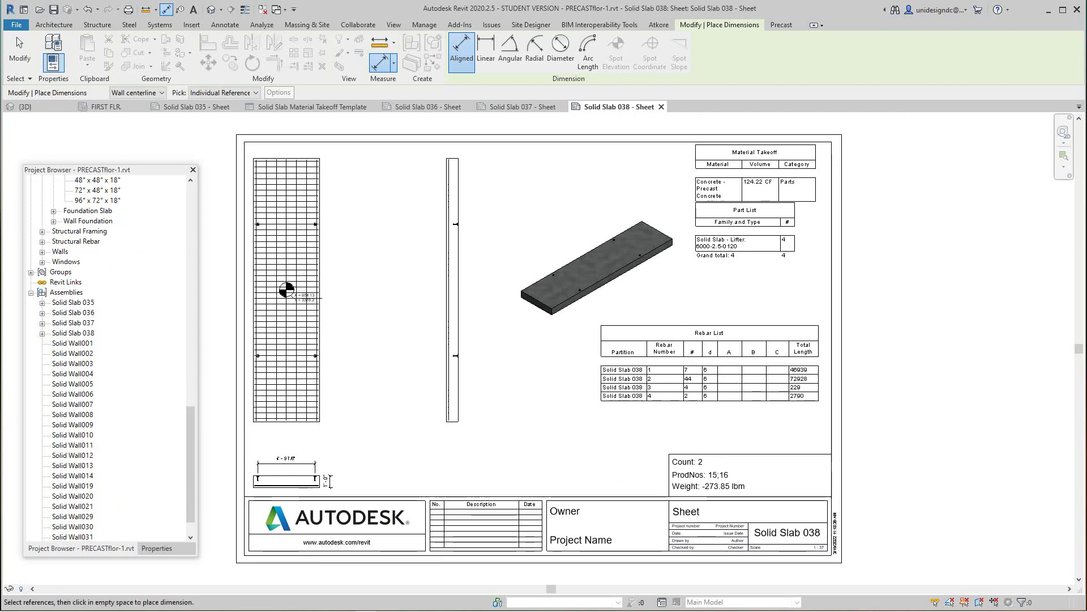
{"action": "double_click", "coordinate": [73, 323]}
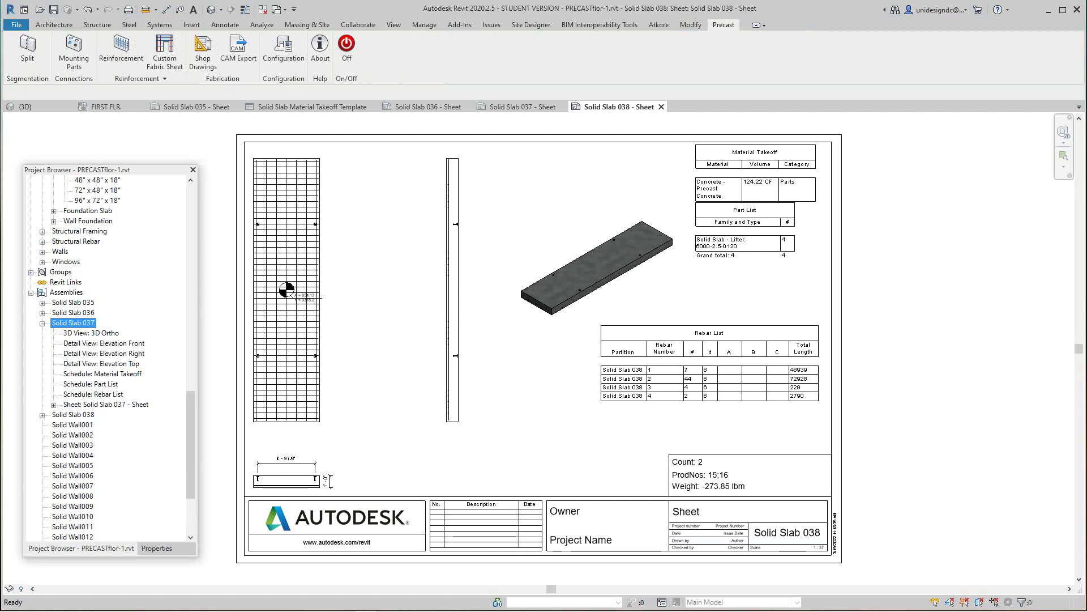
{"action": "double_click", "coordinate": [106, 405]}
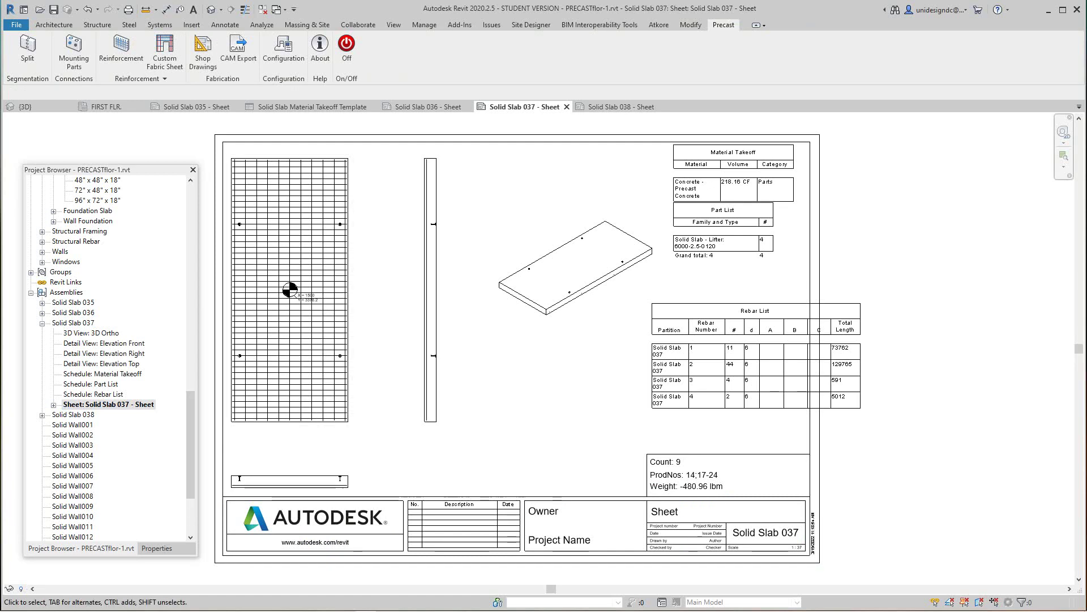
Step: Move the Rebar List schedule on the Solid Slab 037 sheet so it fits inside the title block border, below the 3D view
{"action": "left_click_drag", "start_coordinate": [714, 376], "coordinate": [604, 406]}
{"action": "key", "text": "Escape"}
{"action": "left_click", "coordinate": [736, 362]}
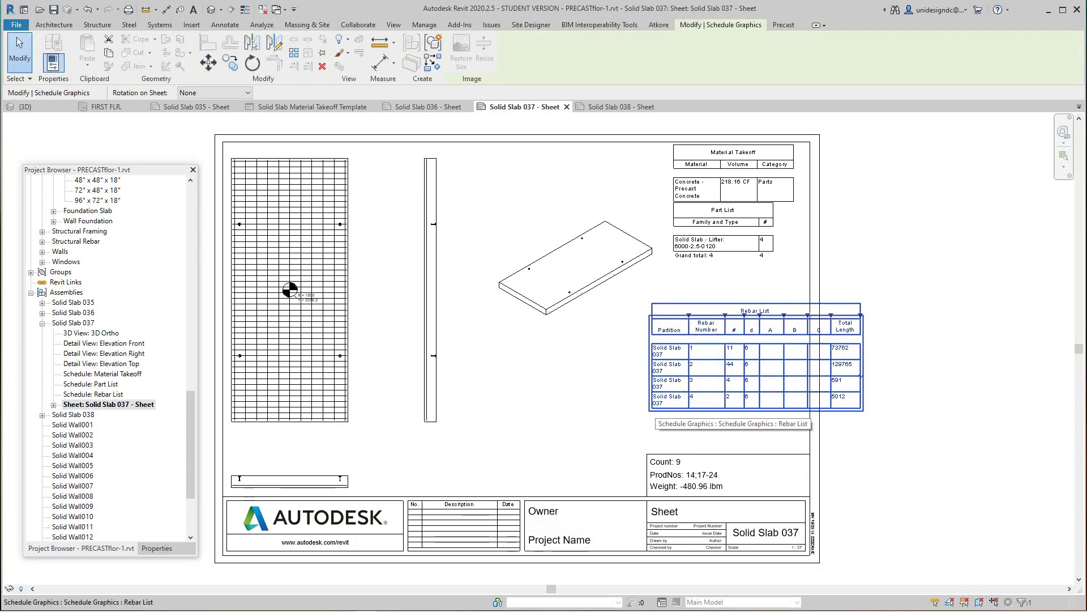
{"action": "left_click_drag", "start_coordinate": [736, 362], "coordinate": [650, 388]}
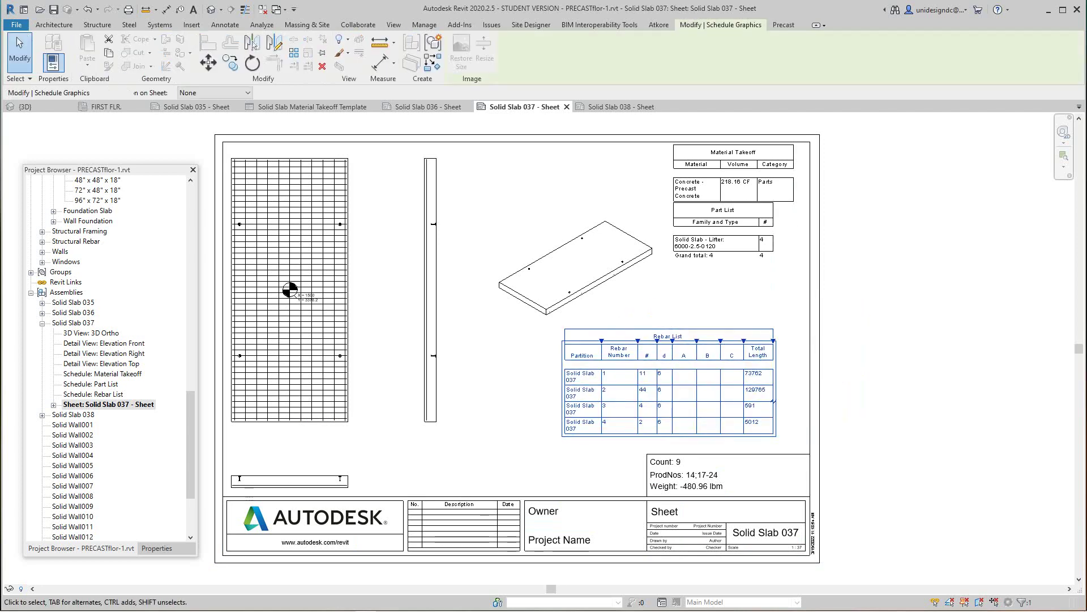
{"action": "scroll", "coordinate": [870, 278], "scroll_direction": "down", "scroll_amount": 2}
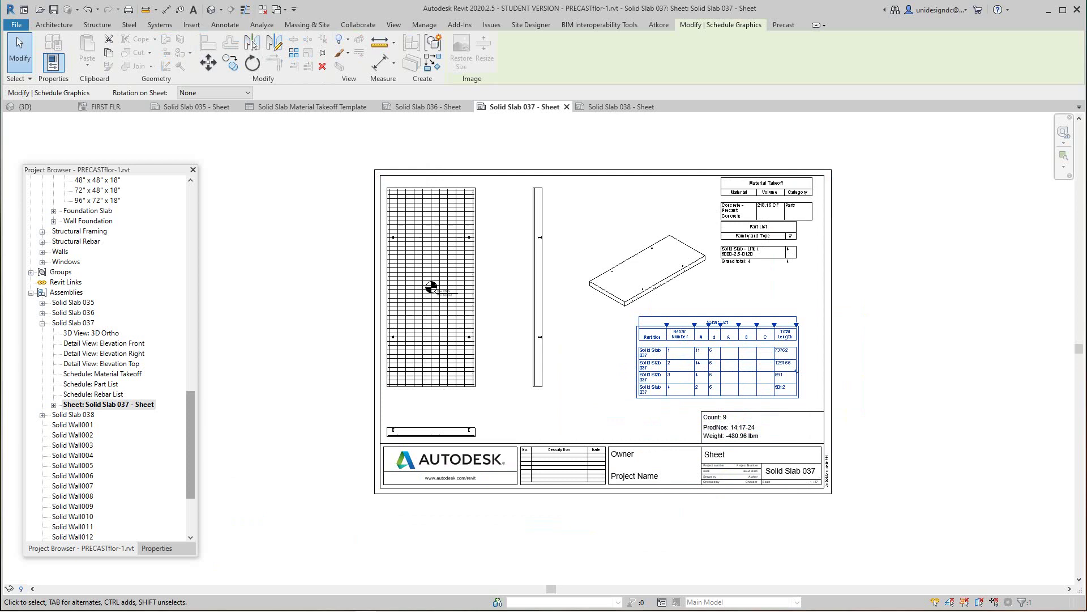
{"action": "scroll", "coordinate": [191, 431], "scroll_direction": "up", "scroll_amount": 2}
Step: Open the FIRST FLR. structural plan
{"action": "scroll", "coordinate": [108, 357], "scroll_direction": "up", "scroll_amount": 12}
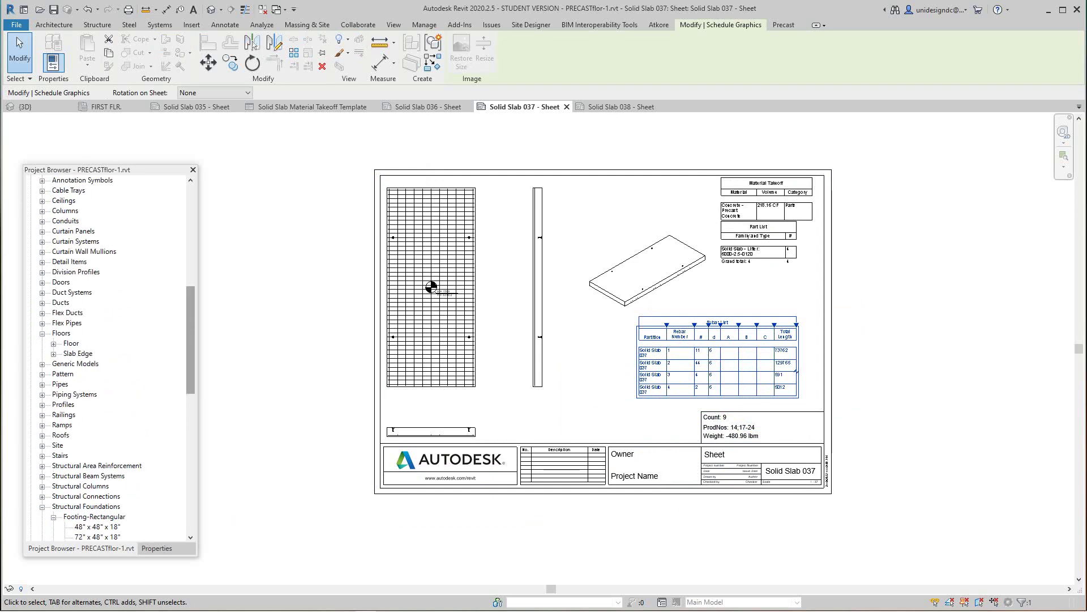
{"action": "scroll", "coordinate": [108, 357], "scroll_direction": "up", "scroll_amount": 8}
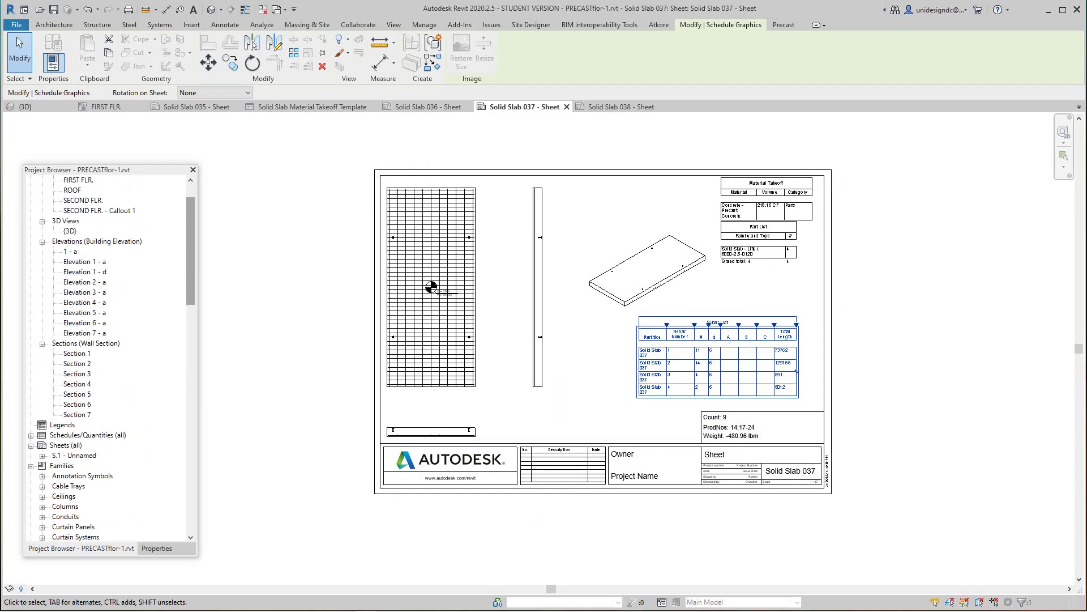
{"action": "scroll", "coordinate": [107, 357], "scroll_direction": "up", "scroll_amount": 1}
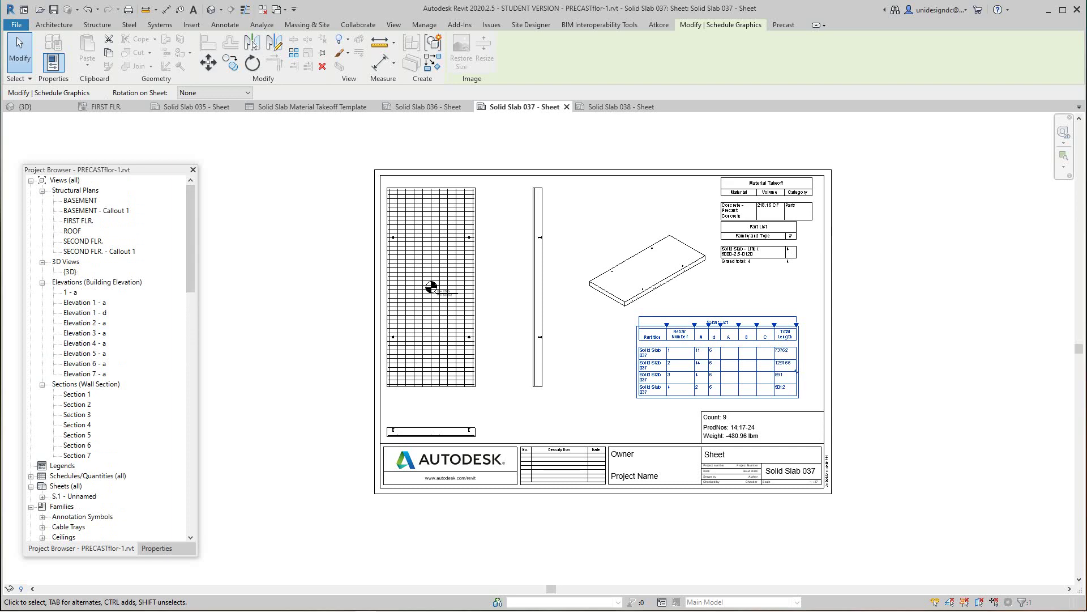
{"action": "double_click", "coordinate": [78, 220]}
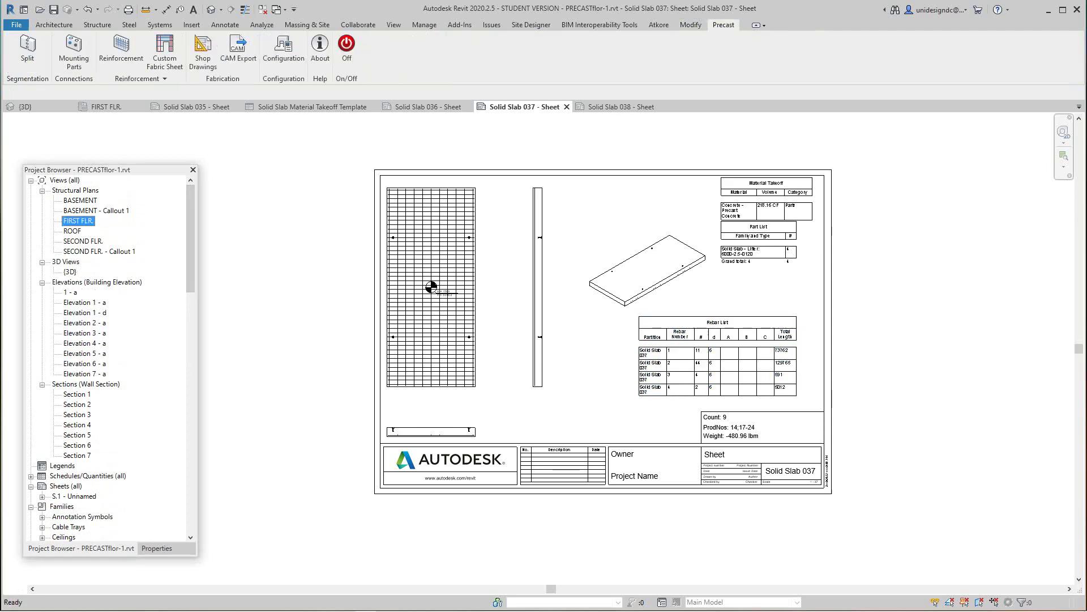
{"action": "scroll", "coordinate": [574, 389], "scroll_direction": "down", "scroll_amount": 1}
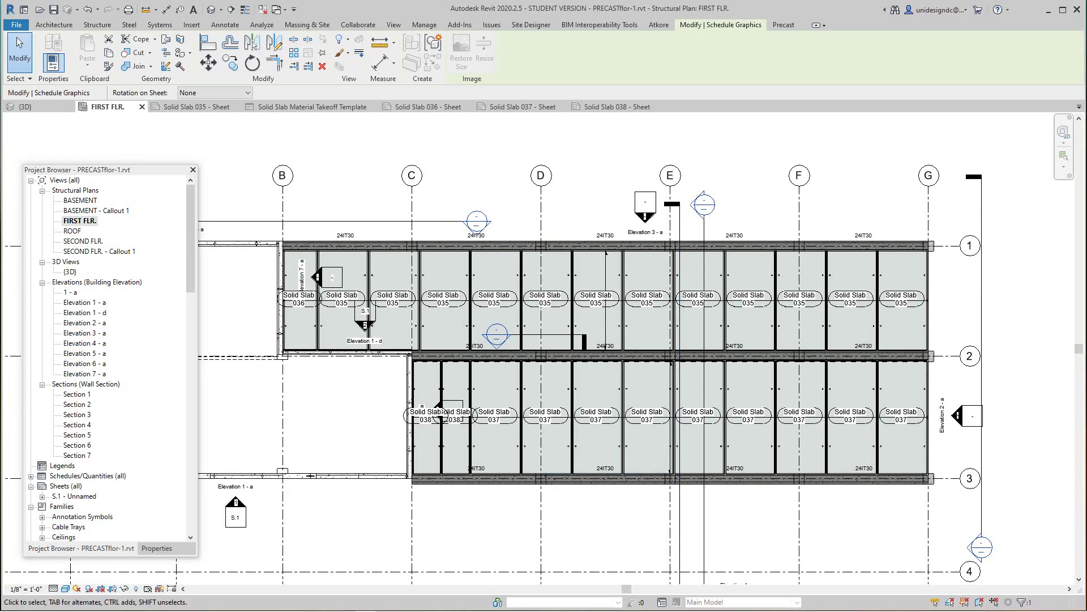
Step: Duplicate the FIRST FLR. structural plan with detailing
{"action": "right_click", "coordinate": [82, 221]}
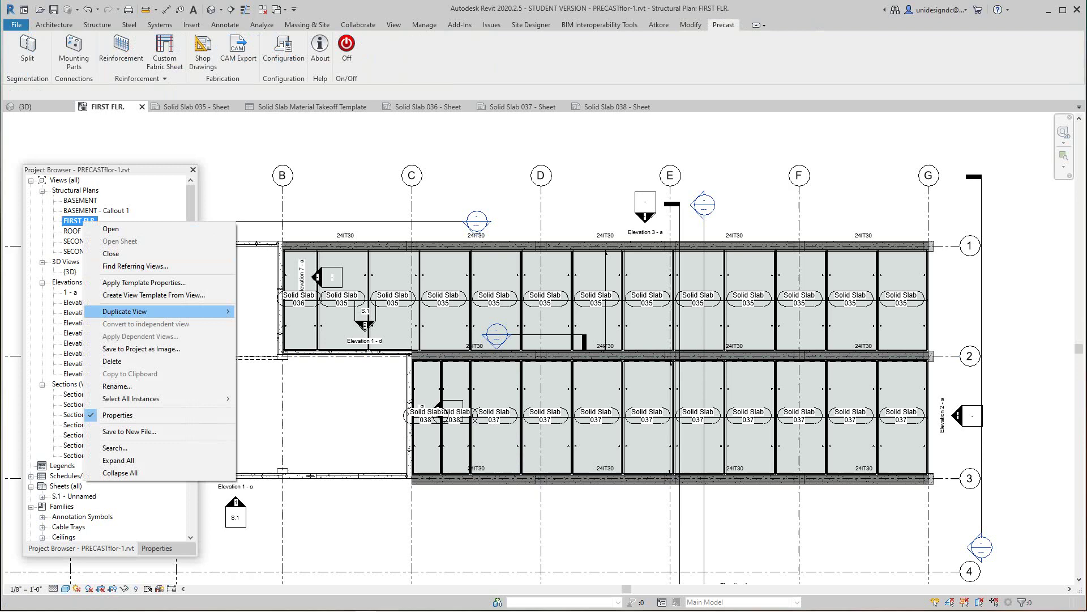
{"action": "mouse_move", "coordinate": [131, 311]}
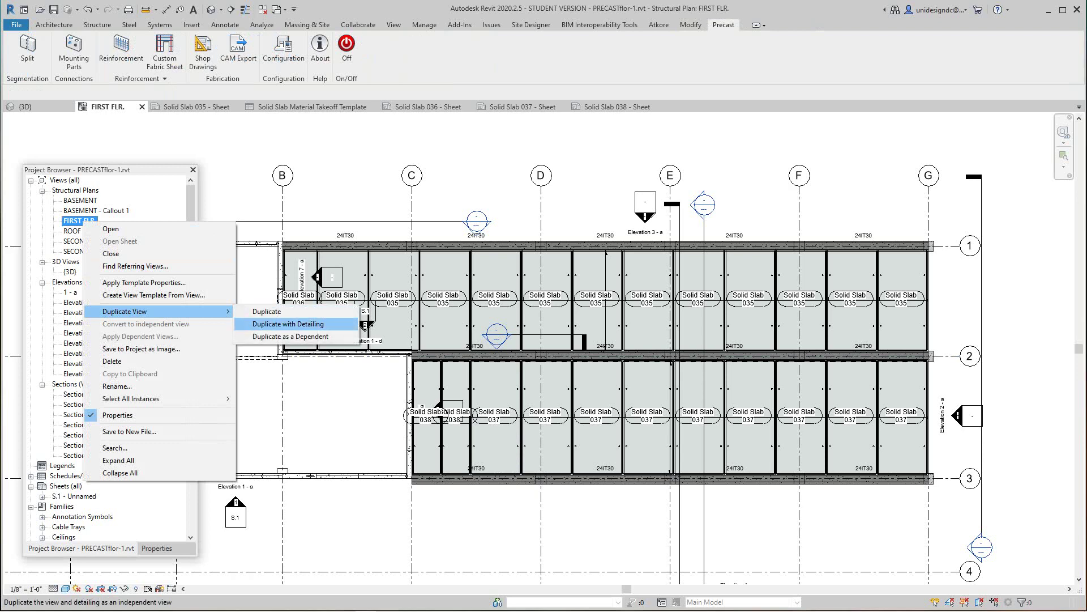
{"action": "left_click", "coordinate": [288, 324]}
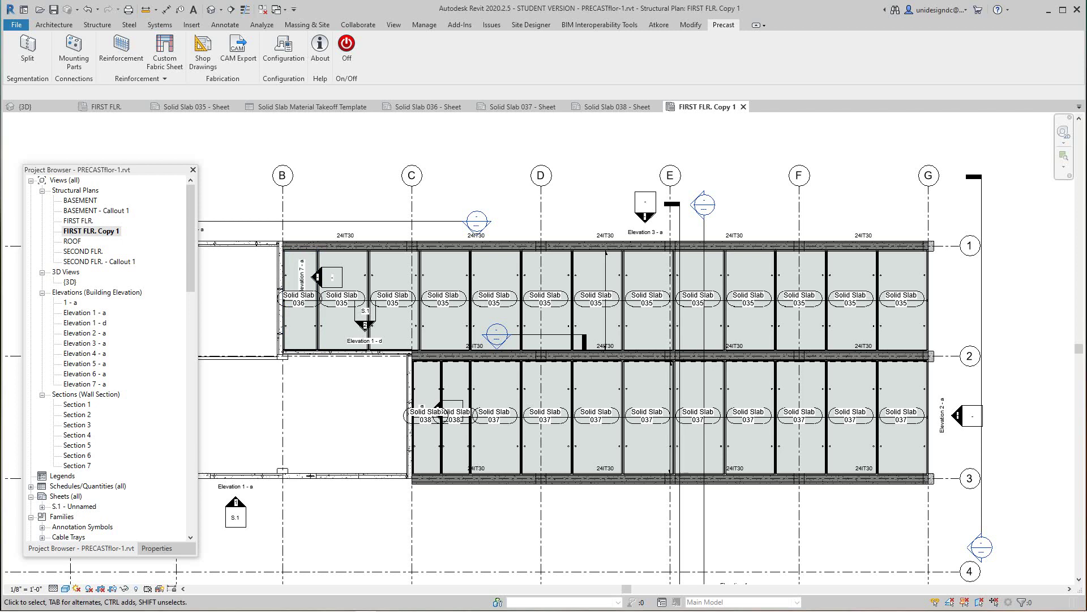
Step: Rename the duplicated first-floor plan view as FRAMING PLAN
{"action": "right_click", "coordinate": [89, 231]}
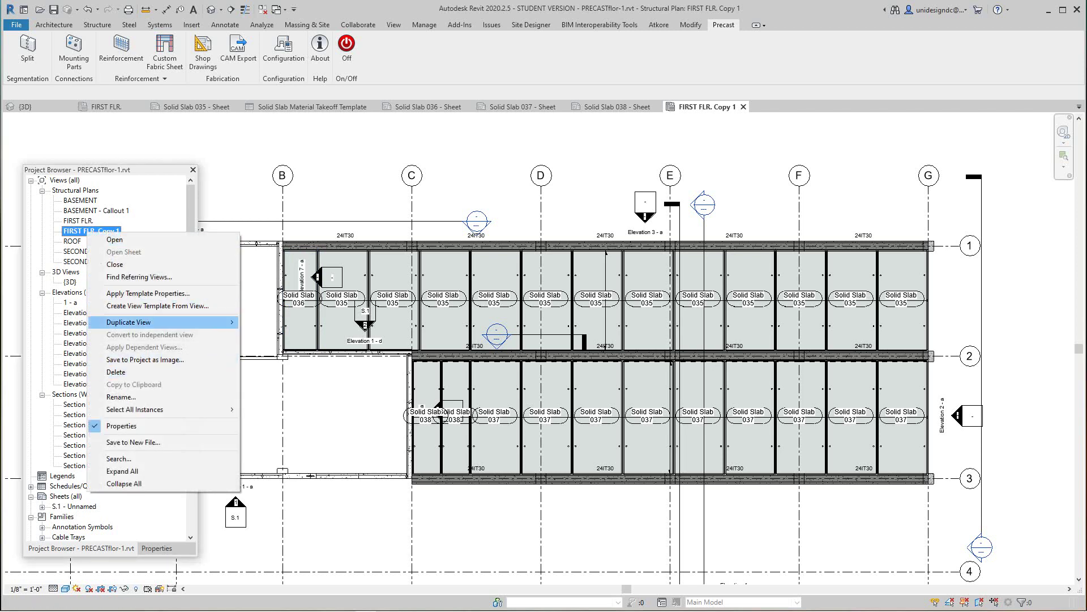
{"action": "left_click", "coordinate": [121, 397]}
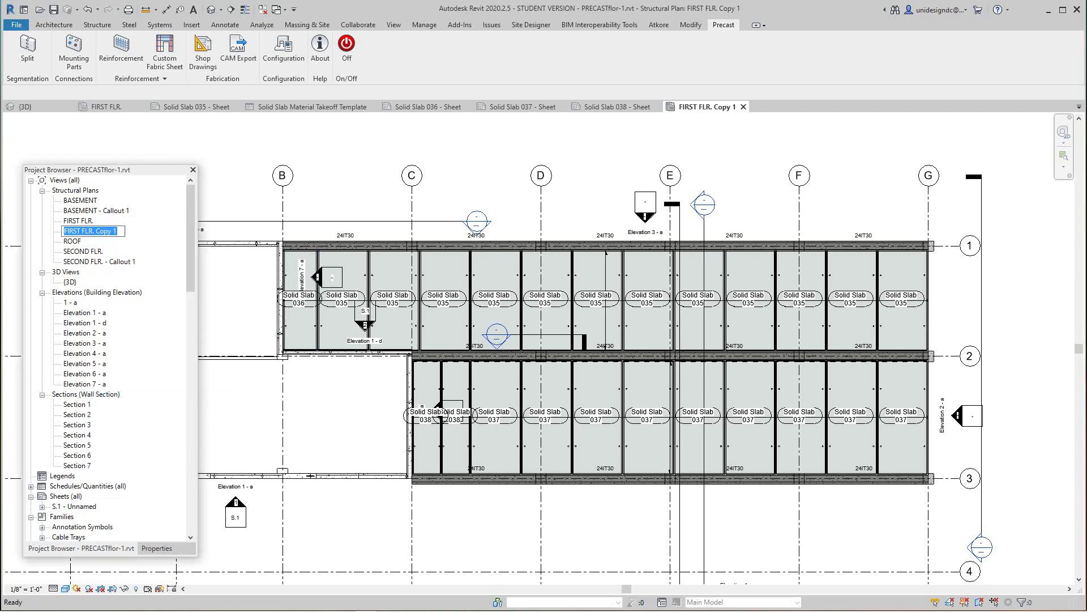
{"action": "type", "text": "Fra"}
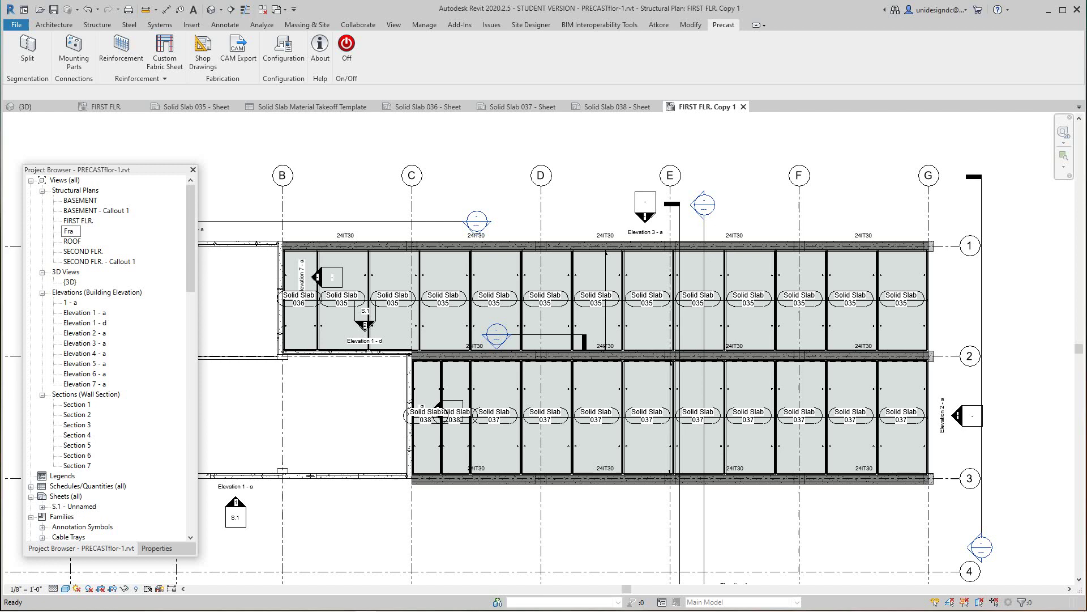
{"action": "type", "text": "ming"}
{"action": "key", "text": "Return"}
{"action": "scroll", "coordinate": [387, 406], "scroll_direction": "down", "scroll_amount": 3}
{"action": "middle_click_drag", "start_coordinate": [387, 405], "coordinate": [477, 387]}
{"action": "scroll", "coordinate": [477, 387], "scroll_direction": "down", "scroll_amount": 1}
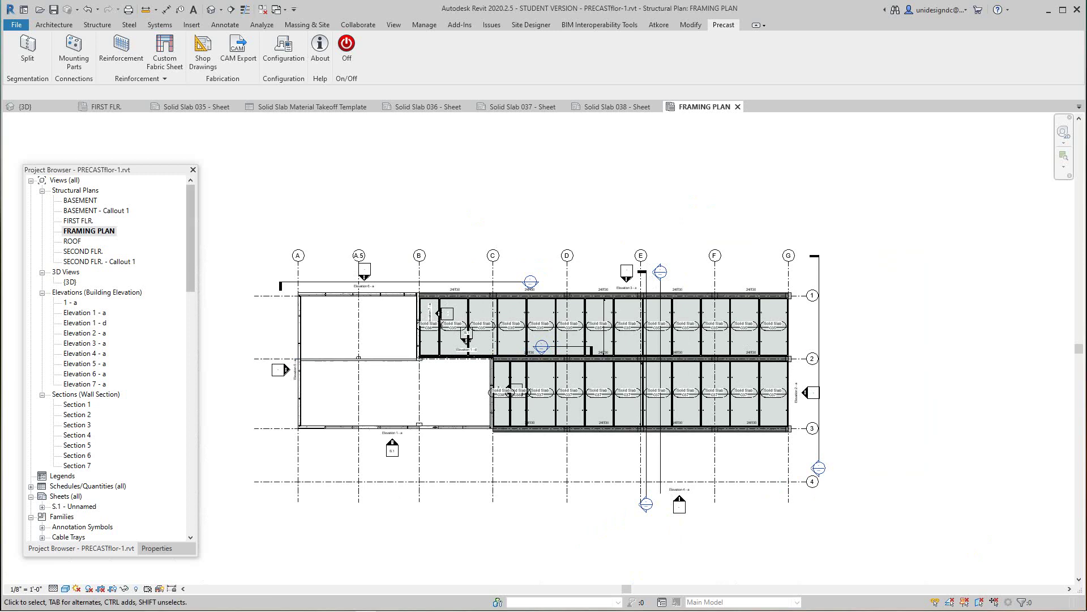
Step: Create a new sheet with the E1 30x42 Horizontal title block
{"action": "scroll", "coordinate": [108, 356], "scroll_direction": "down", "scroll_amount": 3}
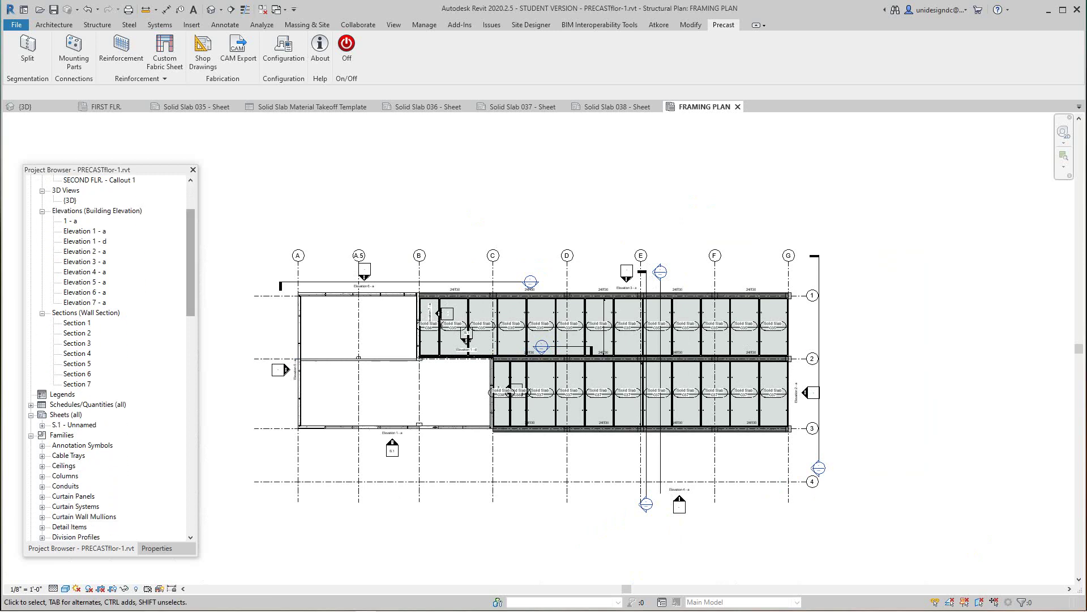
{"action": "scroll", "coordinate": [111, 359], "scroll_direction": "down", "scroll_amount": 1}
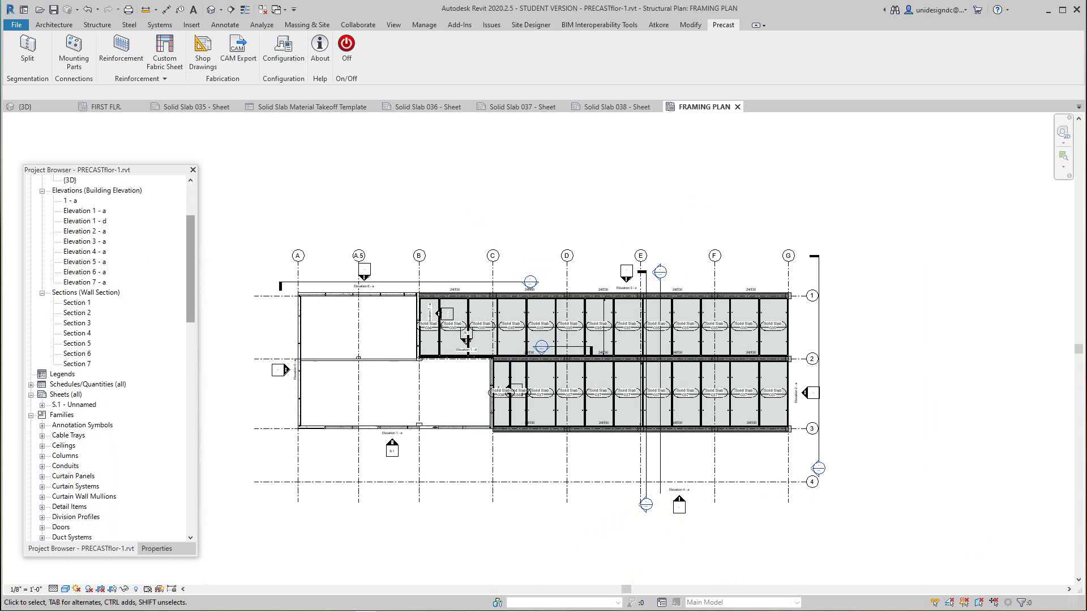
{"action": "scroll", "coordinate": [111, 357], "scroll_direction": "down", "scroll_amount": 1}
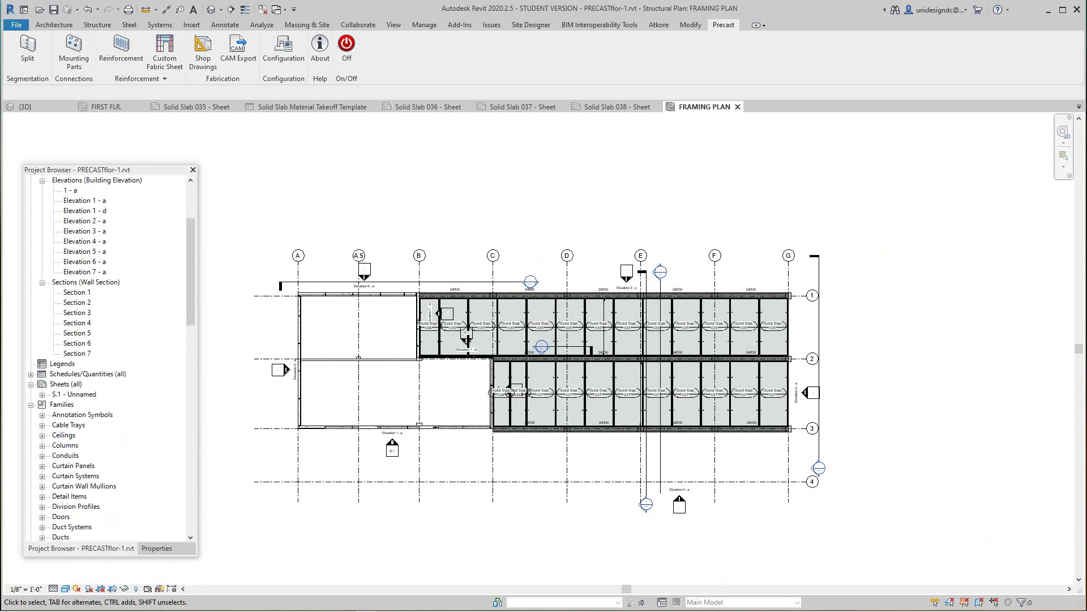
{"action": "right_click", "coordinate": [63, 384]}
{"action": "left_click", "coordinate": [91, 390]}
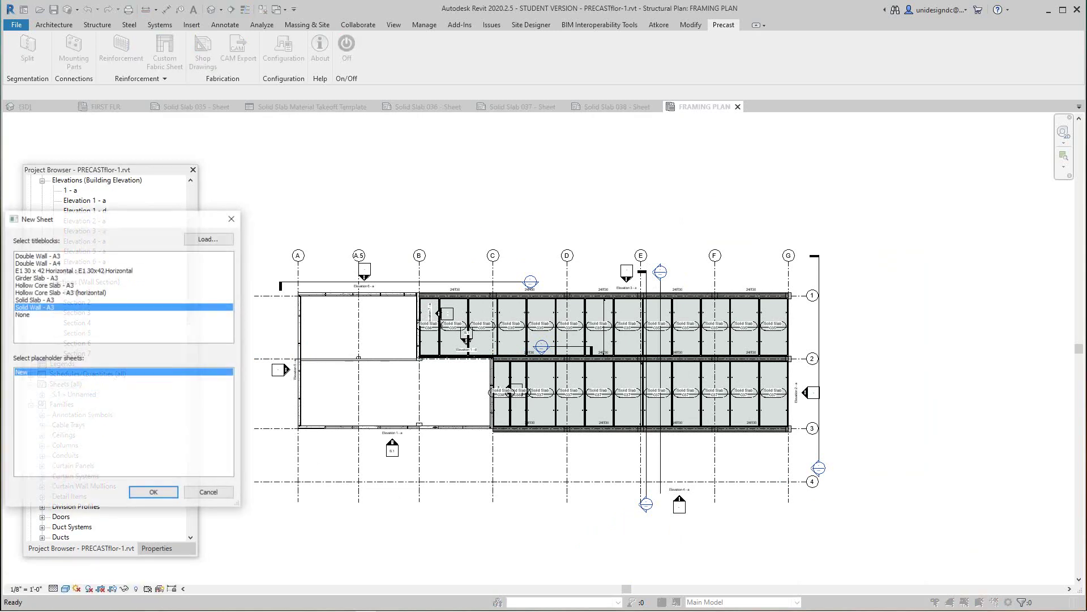
{"action": "left_click", "coordinate": [92, 270]}
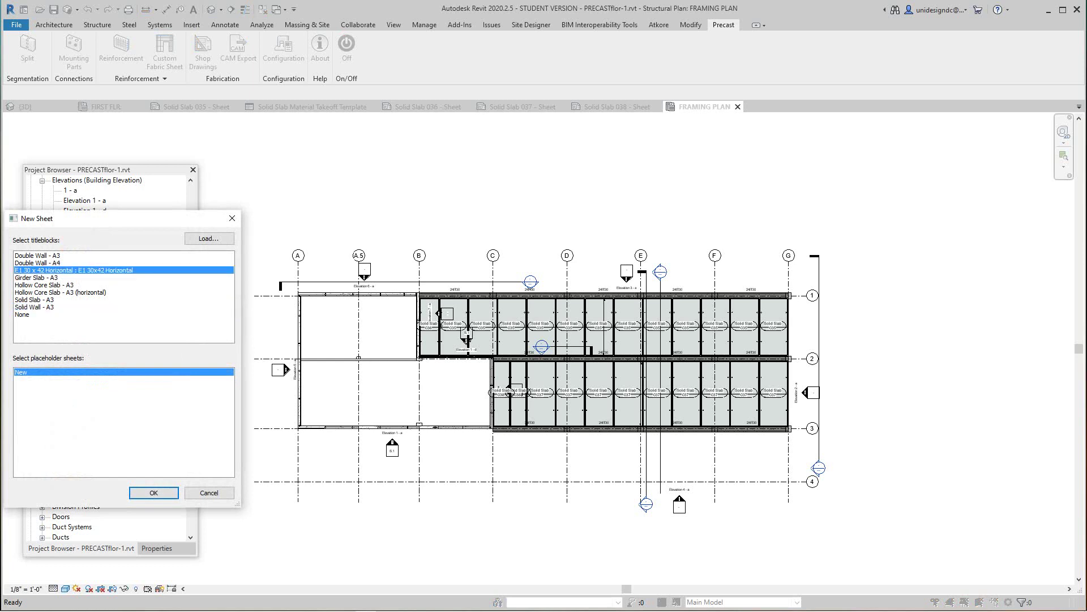
{"action": "left_click", "coordinate": [154, 492]}
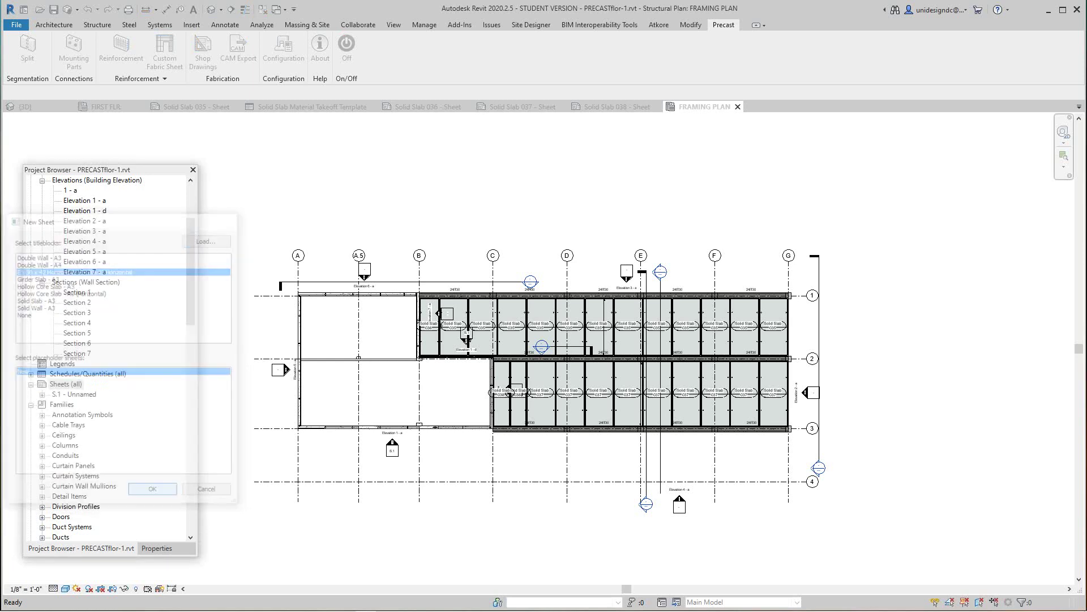
{"action": "scroll", "coordinate": [423, 441], "scroll_direction": "down", "scroll_amount": 1}
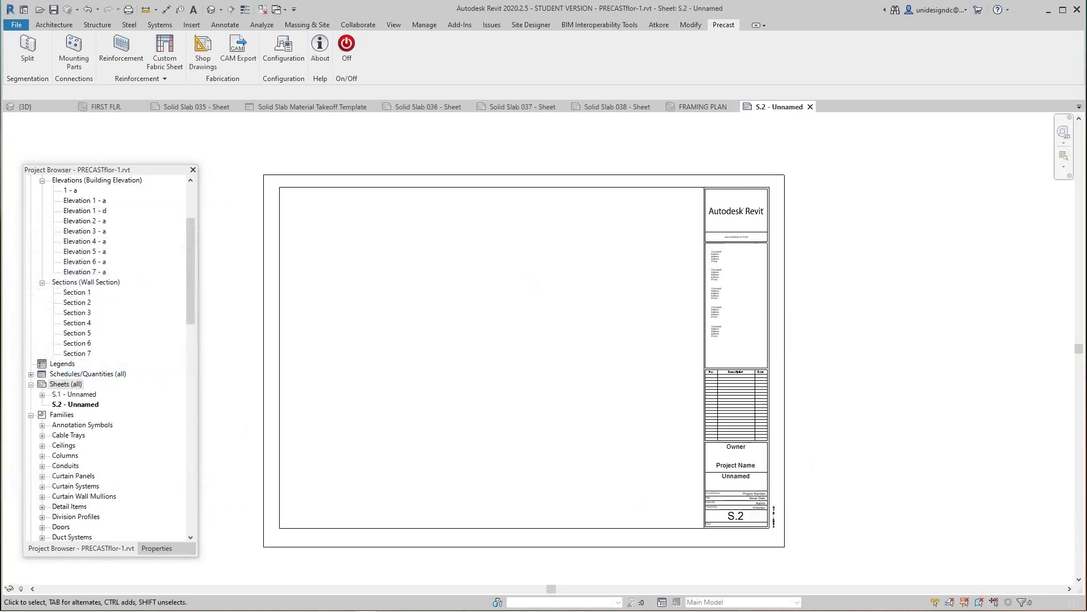
Step: Place the FRAMING PLAN view in the middle of sheet S.2's drawing area
{"action": "left_click_drag", "start_coordinate": [191, 267], "coordinate": [190, 233]}
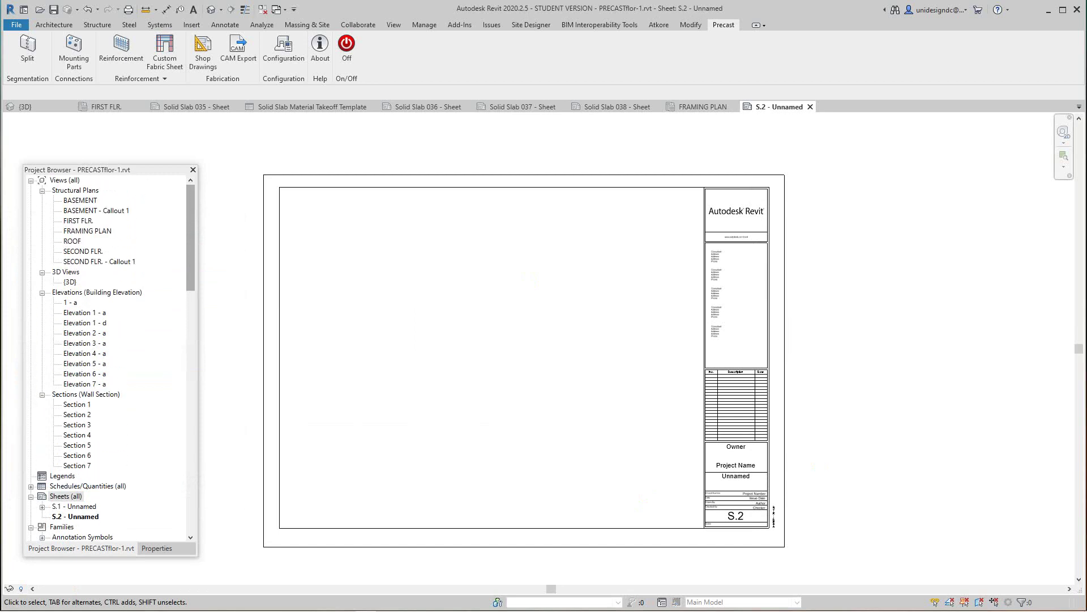
{"action": "left_click", "coordinate": [87, 231]}
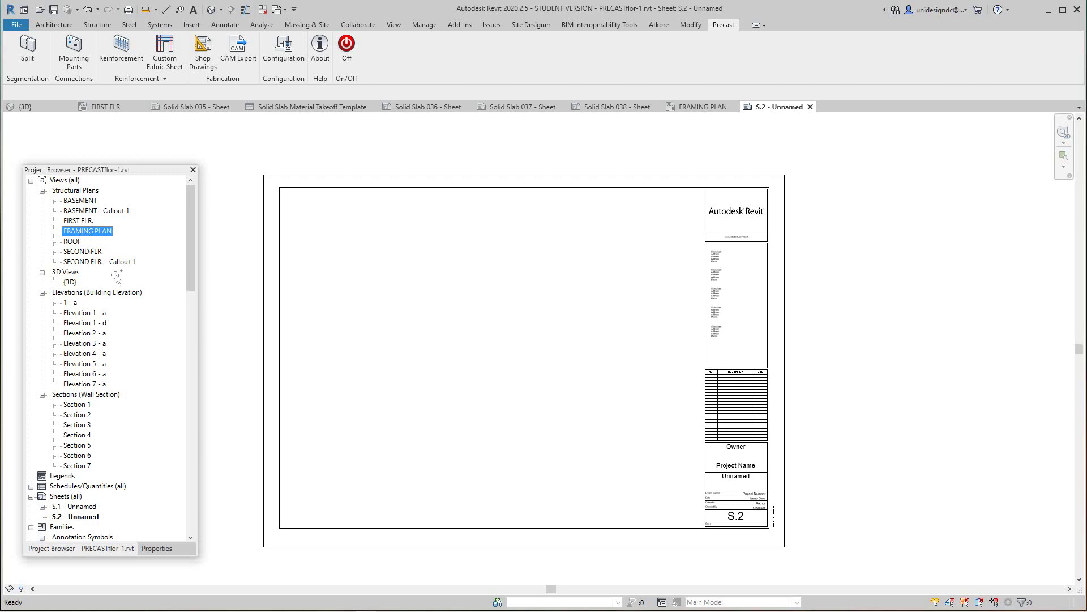
{"action": "left_click_drag", "start_coordinate": [87, 231], "coordinate": [427, 370]}
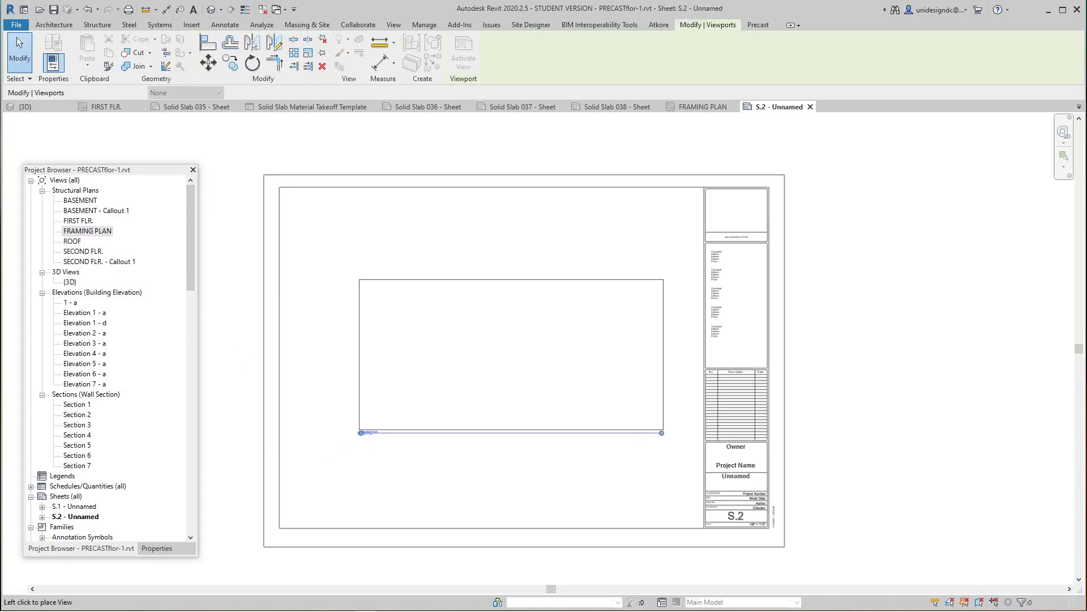
{"action": "left_click", "coordinate": [511, 356]}
{"action": "scroll", "coordinate": [522, 411], "scroll_direction": "up", "scroll_amount": 3}
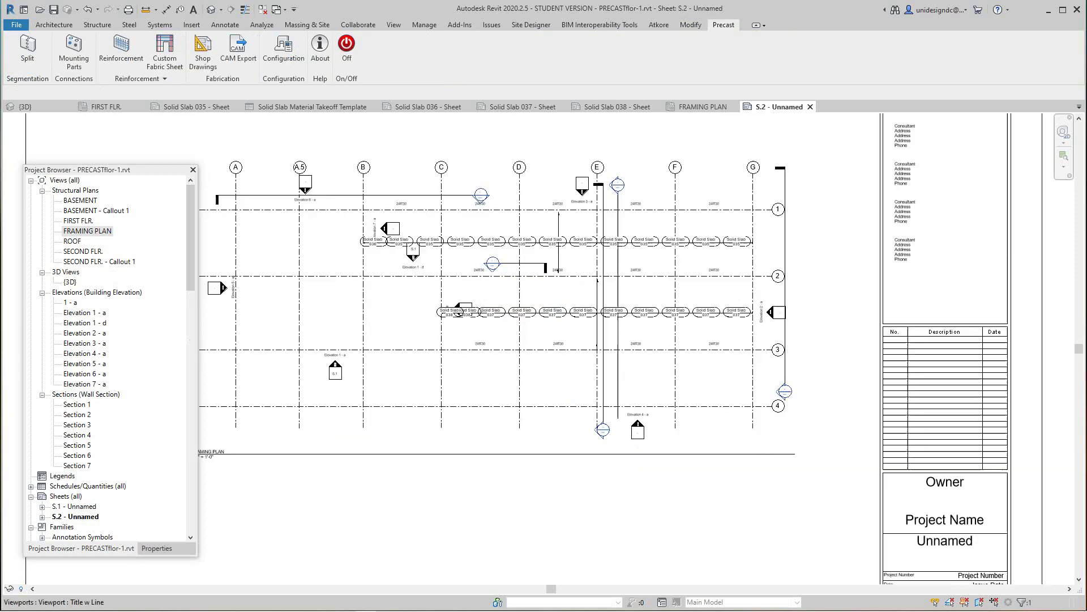
{"action": "scroll", "coordinate": [700, 527], "scroll_direction": "down", "scroll_amount": 4}
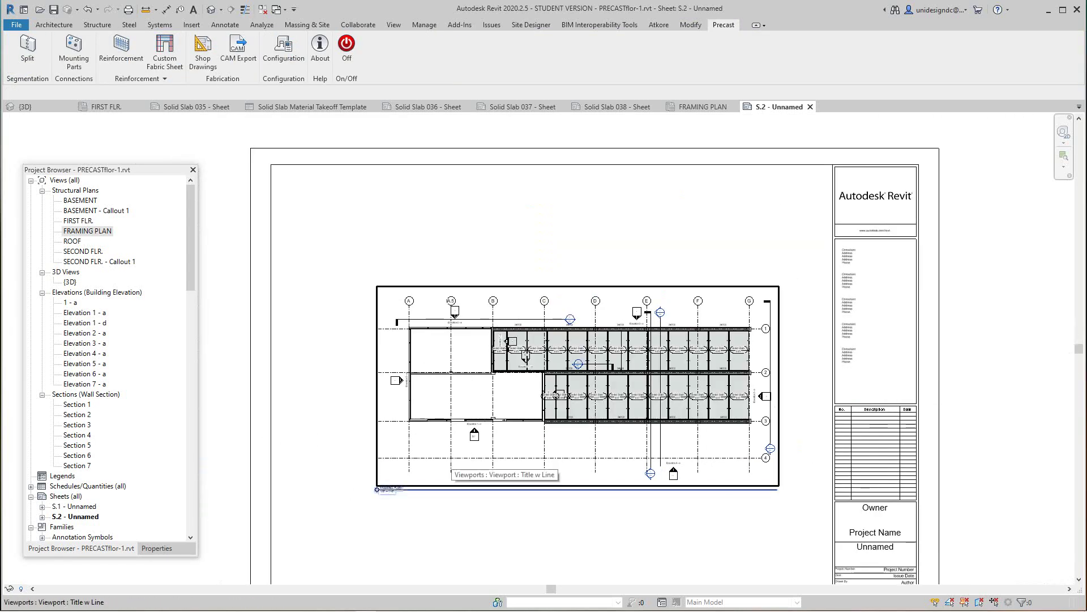
Step: Activate the framing plan viewport on sheet S.2 and choose a view scale of 1/4" = 1'-0"
{"action": "right_click", "coordinate": [452, 461]}
{"action": "left_click", "coordinate": [491, 228]}
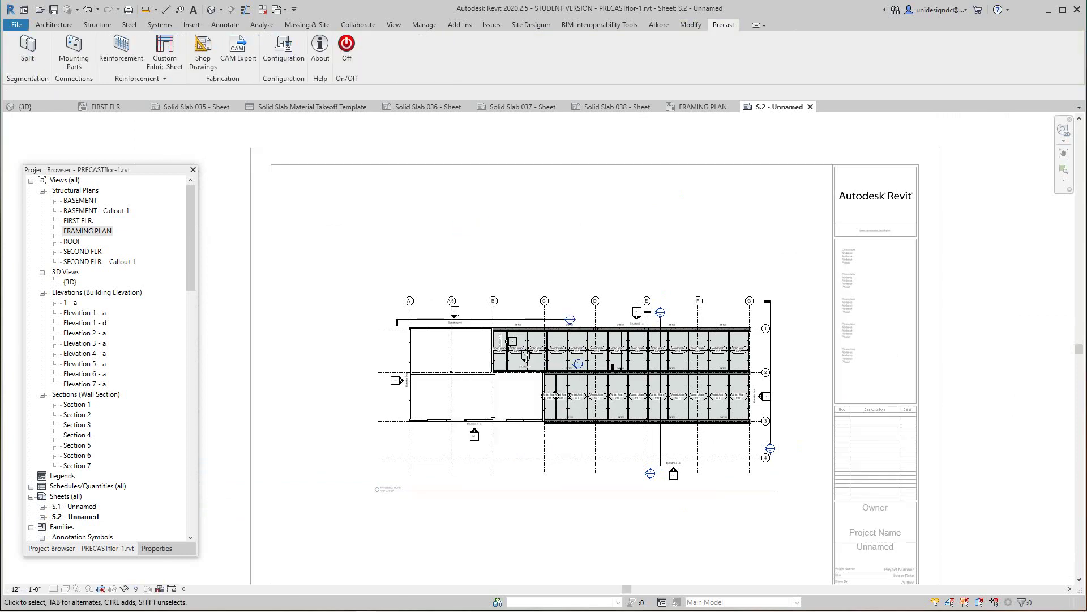
{"action": "left_click", "coordinate": [26, 588]}
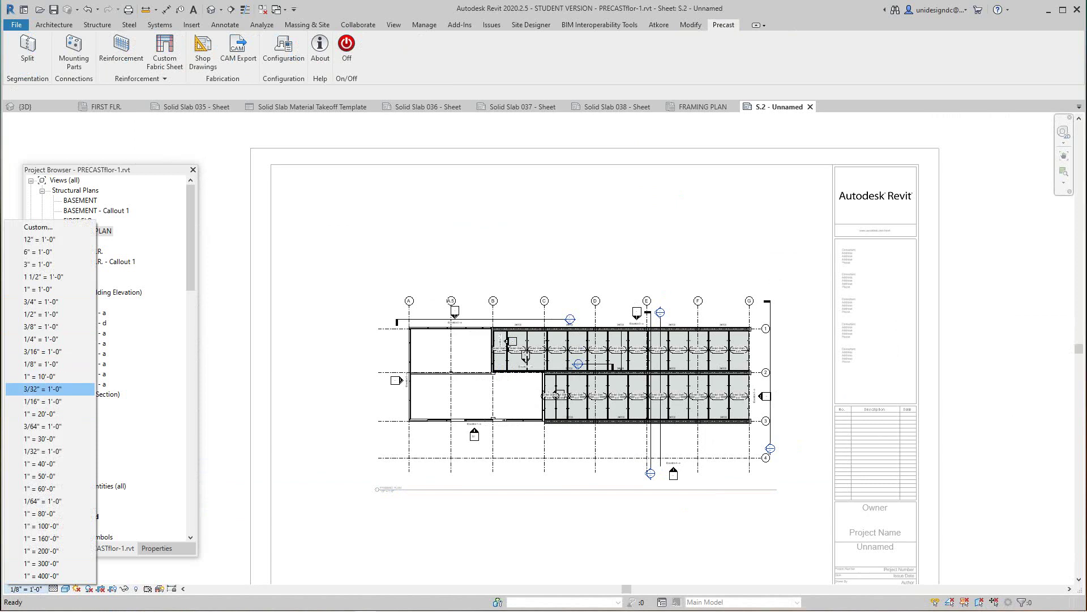
{"action": "left_click", "coordinate": [42, 339]}
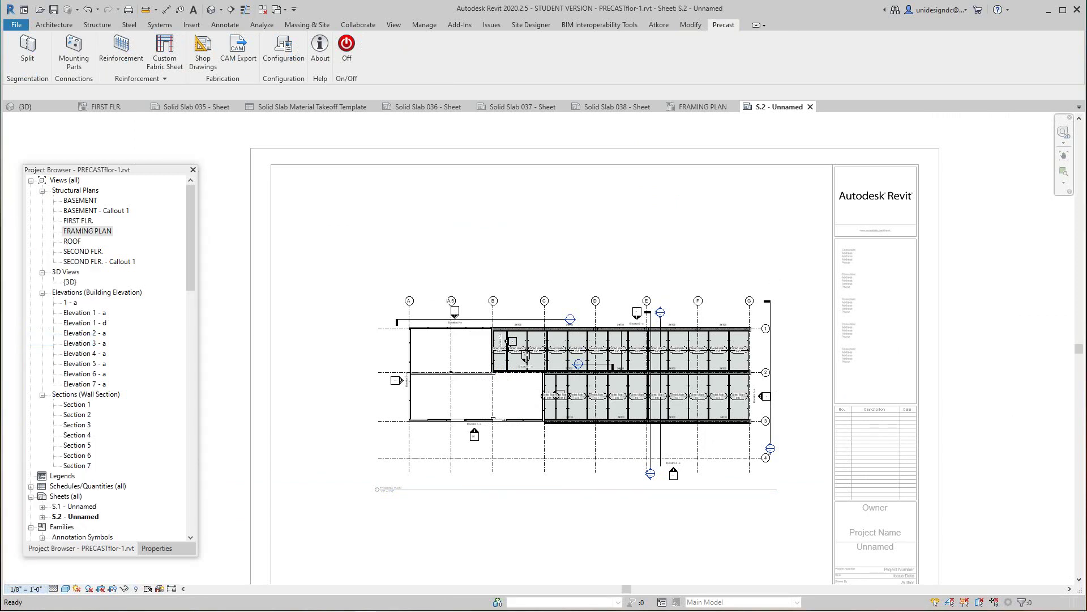
Step: Deactivate the framing plan view and return to working on sheet S.2
{"action": "scroll", "coordinate": [366, 467], "scroll_direction": "down", "scroll_amount": 2}
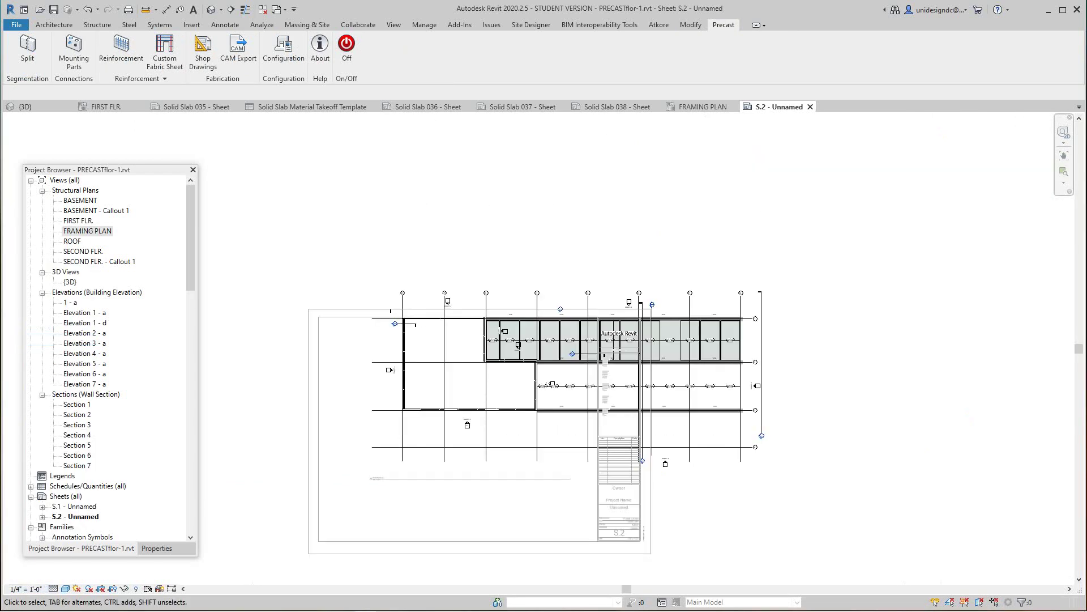
{"action": "right_click", "coordinate": [376, 451]}
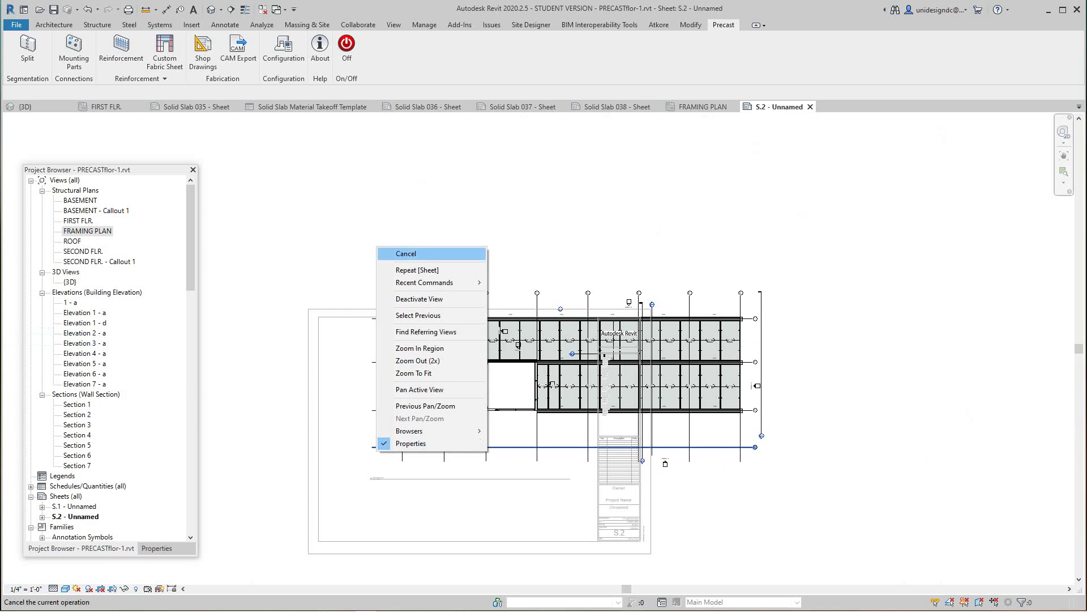
{"action": "left_click", "coordinate": [406, 253]}
{"action": "right_click", "coordinate": [357, 203]}
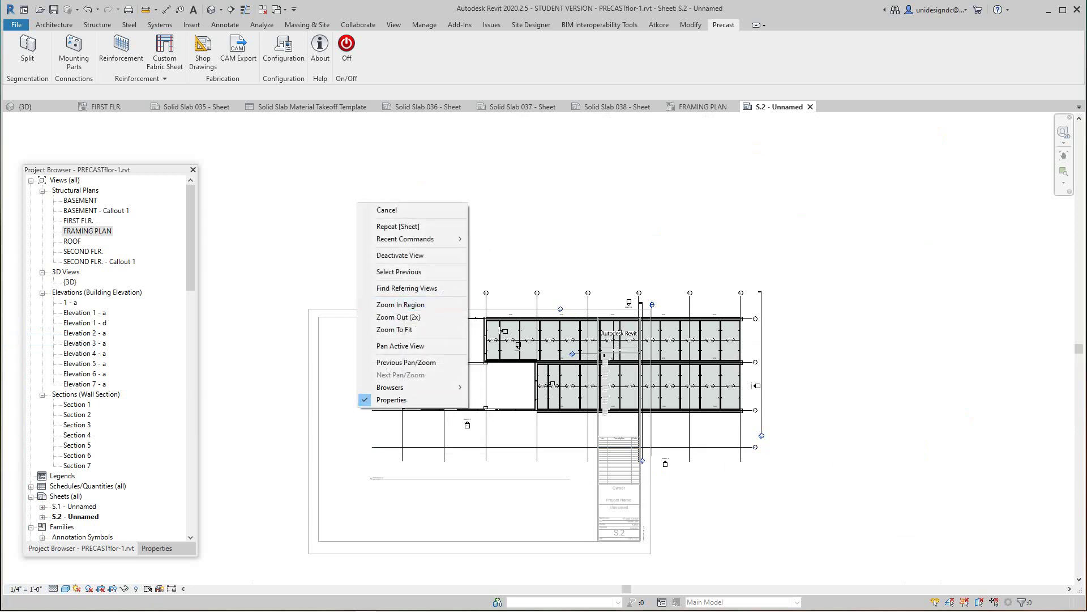
{"action": "left_click", "coordinate": [400, 255]}
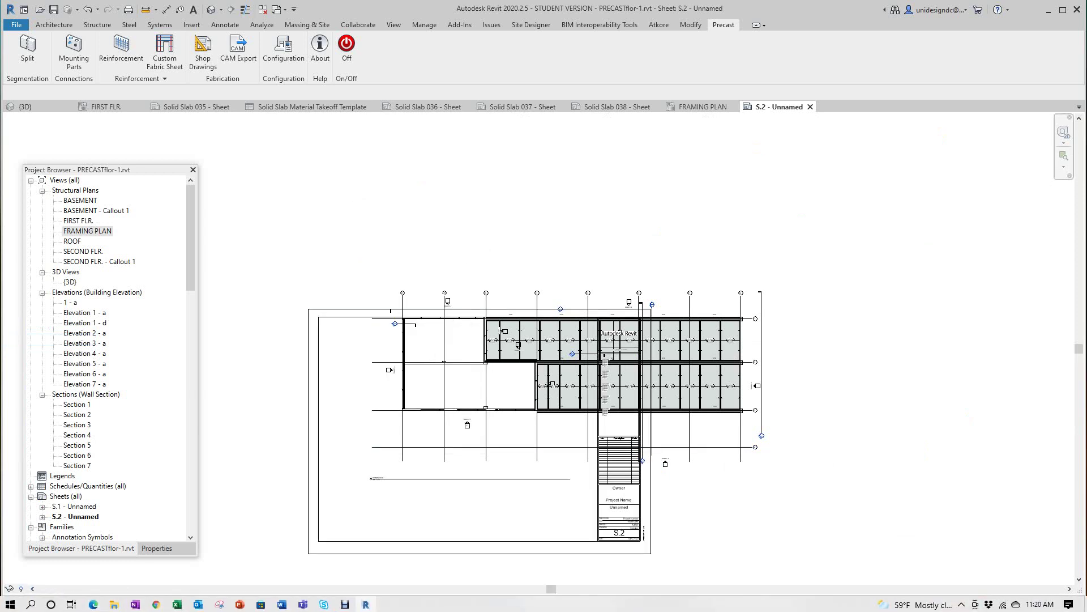
Step: Reactivate the framing plan viewport, turn on view cropping and show the crop region
{"action": "right_click", "coordinate": [374, 441]}
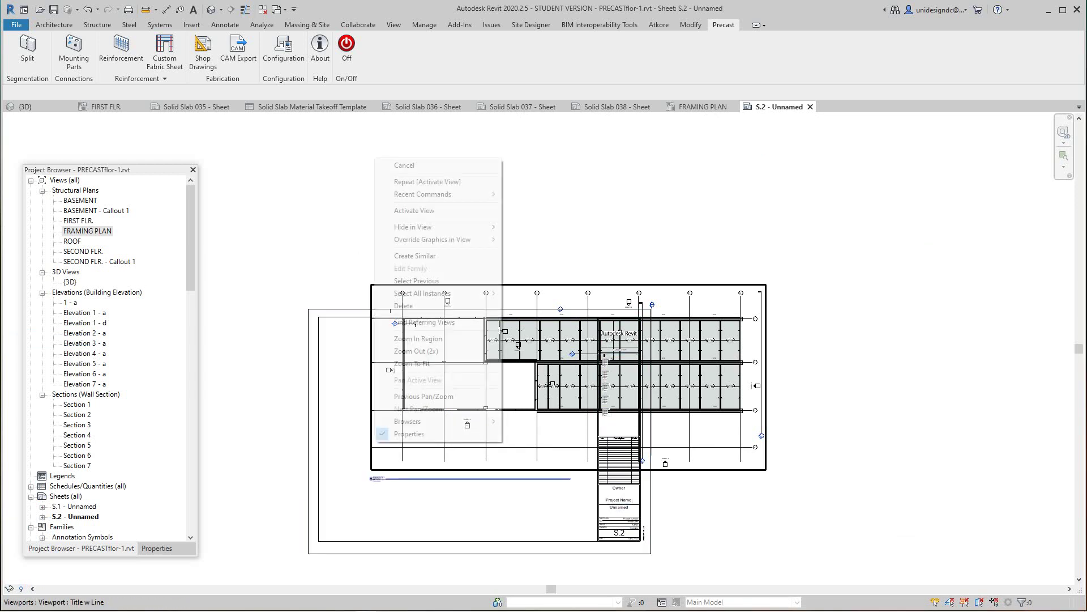
{"action": "left_click", "coordinate": [414, 210]}
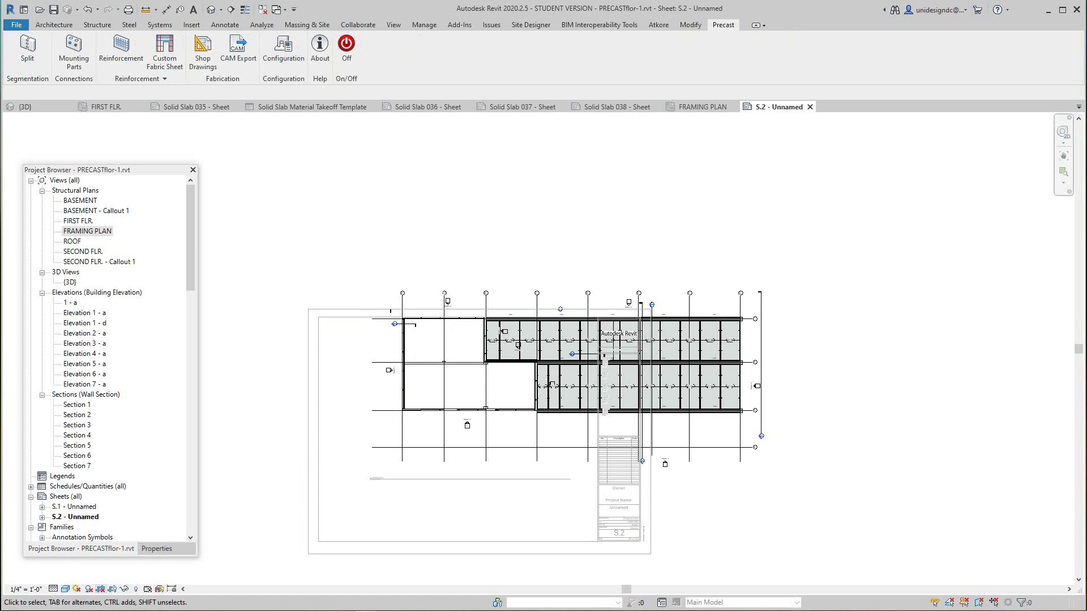
{"action": "left_click", "coordinate": [101, 588]}
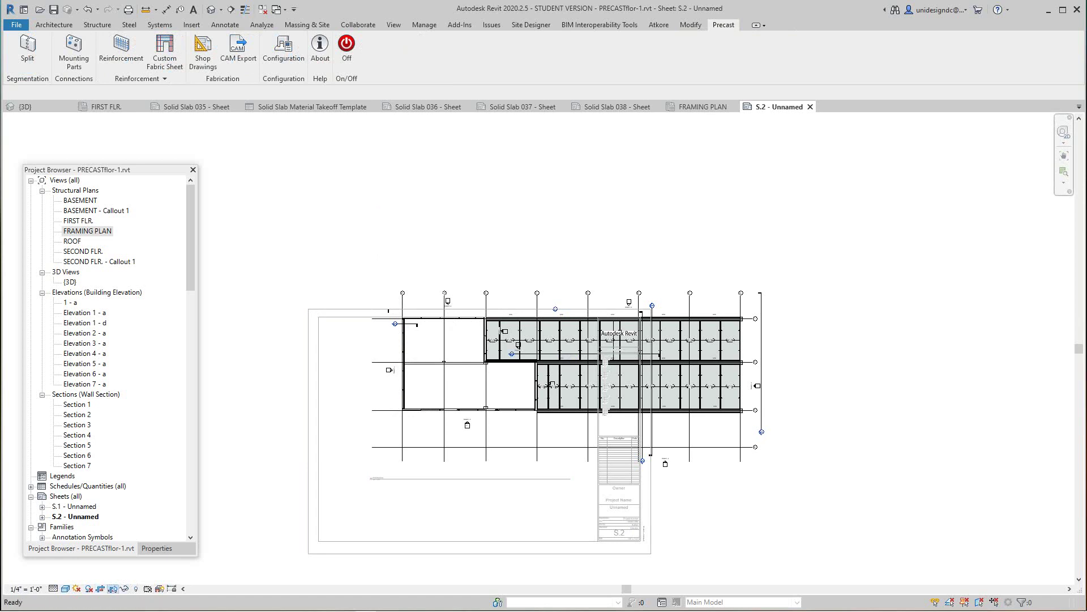
{"action": "left_click", "coordinate": [112, 589]}
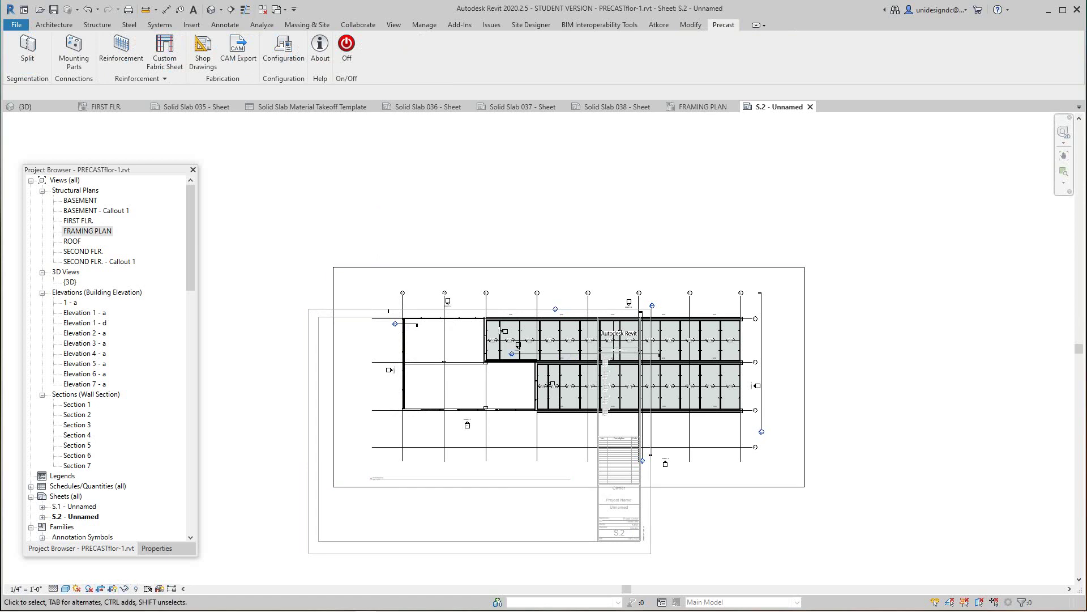
Step: Pull in all four sides of the crop region around the precast slab bays, cutting off the building's leftmost bays
{"action": "scroll", "coordinate": [843, 375], "scroll_direction": "up", "scroll_amount": 2}
{"action": "left_click", "coordinate": [791, 377]}
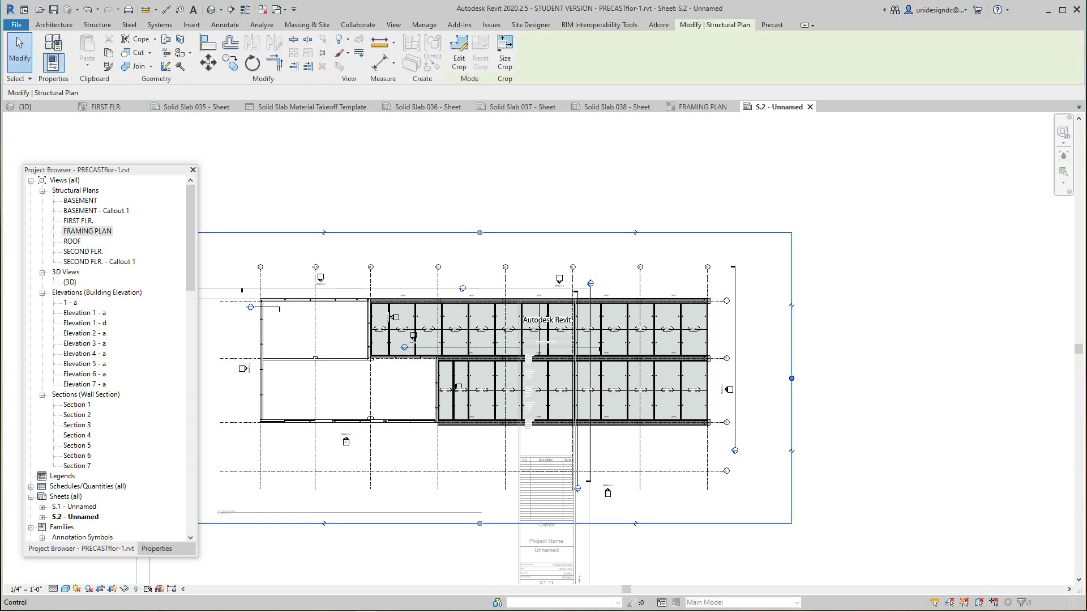
{"action": "left_click_drag", "start_coordinate": [791, 378], "coordinate": [734, 378]}
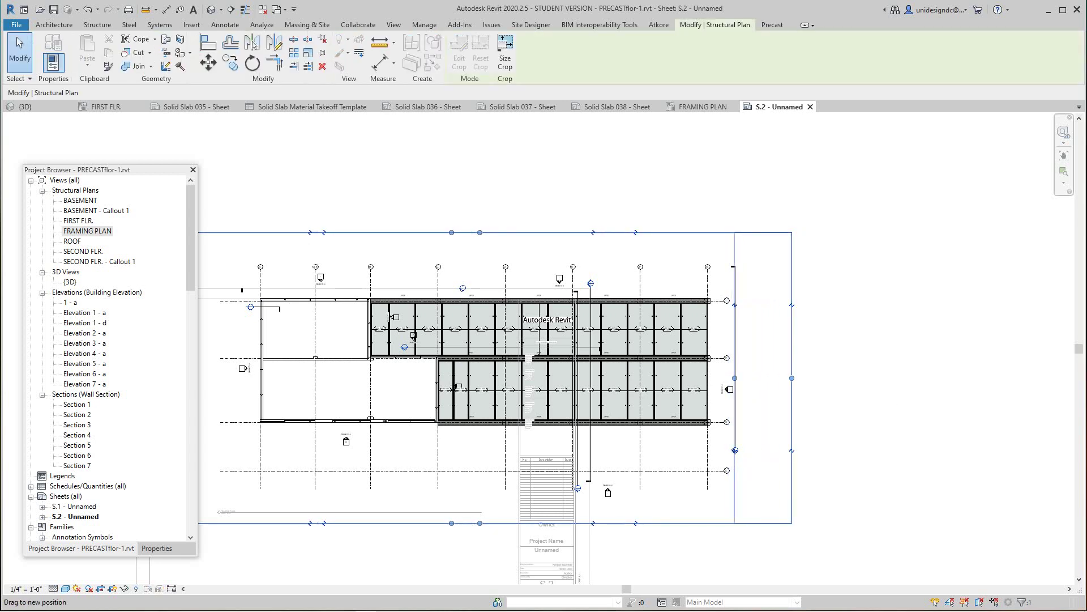
{"action": "scroll", "coordinate": [695, 373], "scroll_direction": "down", "scroll_amount": 3}
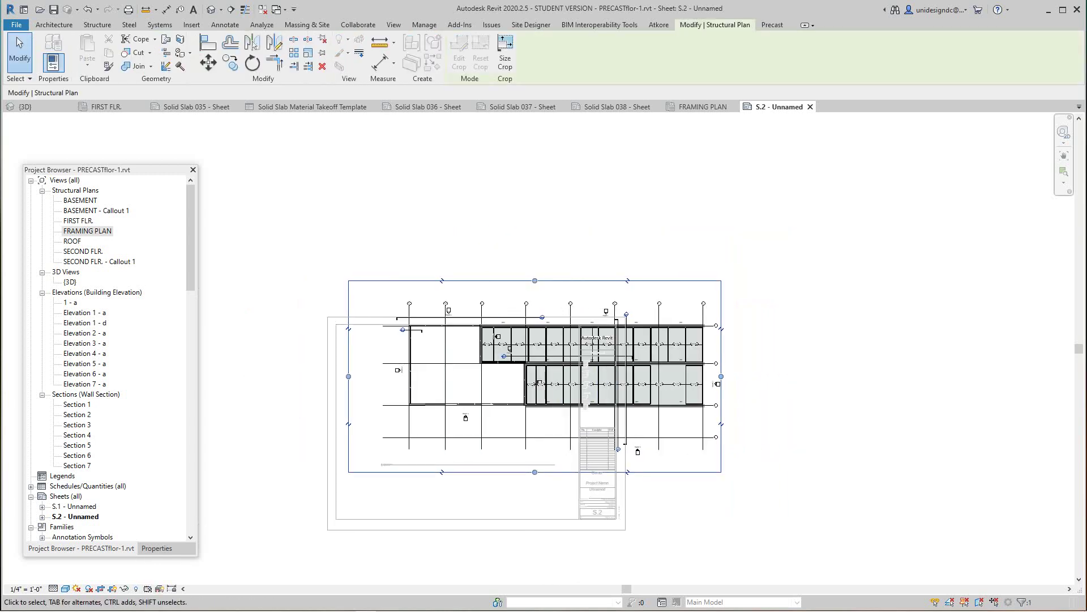
{"action": "left_click_drag", "start_coordinate": [348, 376], "coordinate": [472, 376]}
{"action": "left_click_drag", "start_coordinate": [596, 472], "coordinate": [597, 422]}
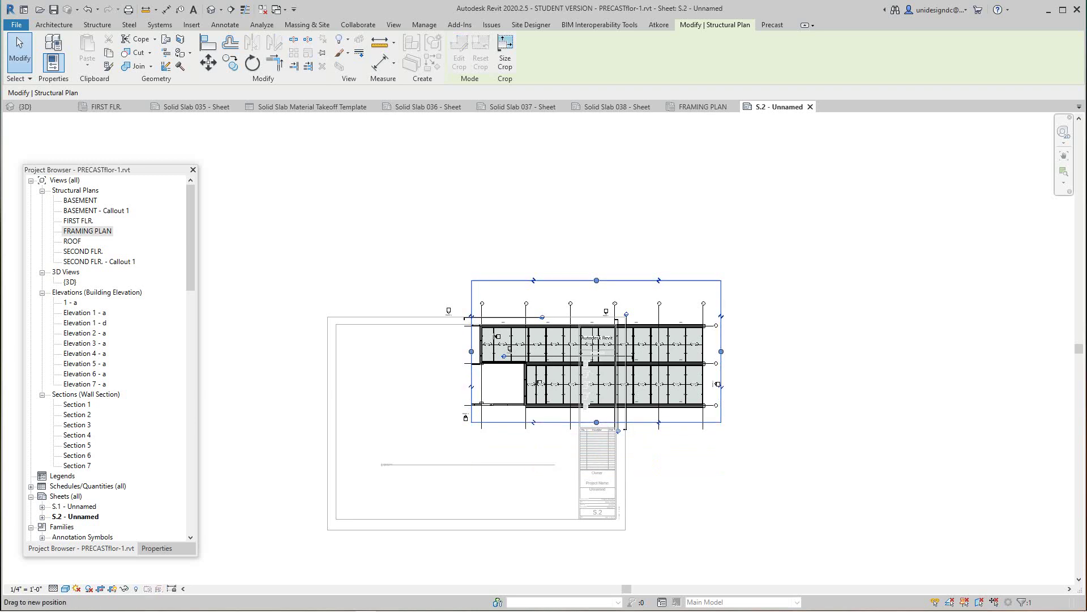
{"action": "left_click_drag", "start_coordinate": [597, 281], "coordinate": [596, 308]}
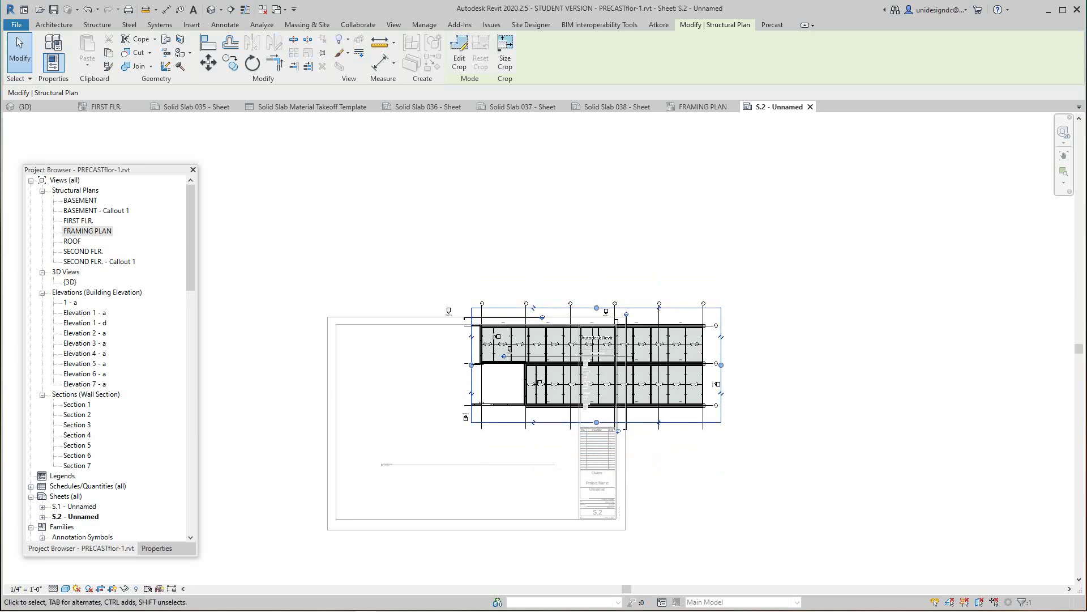
Step: Deactivate the view and move the cropped framing plan viewport onto sheet S.2's drawing area
{"action": "key", "text": "Escape"}
{"action": "right_click", "coordinate": [567, 240]}
{"action": "left_click", "coordinate": [609, 292]}
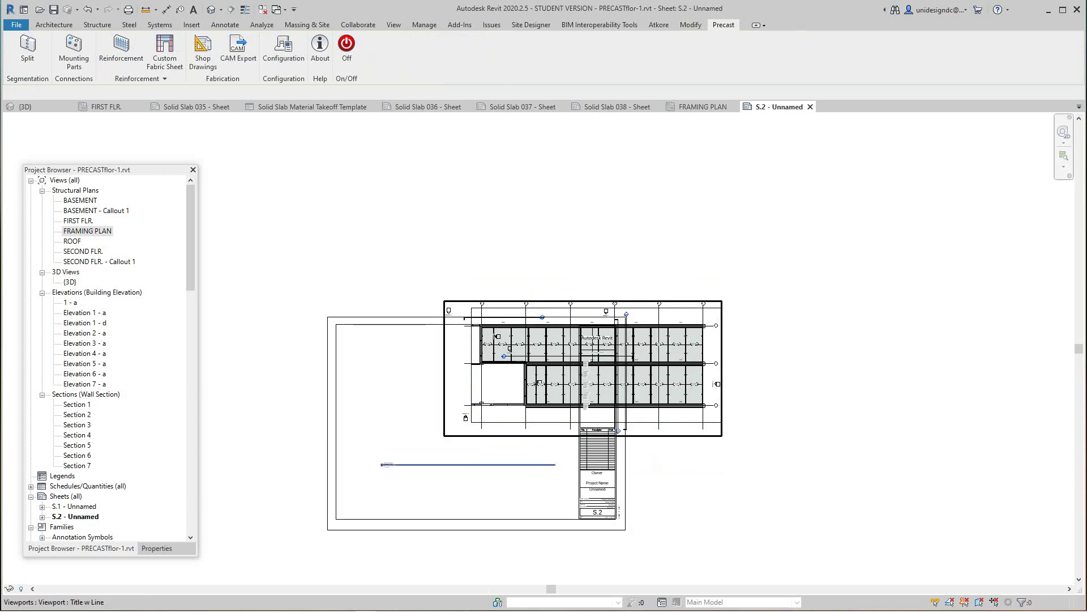
{"action": "left_click", "coordinate": [715, 422]}
{"action": "left_click_drag", "start_coordinate": [715, 421], "coordinate": [595, 454]}
{"action": "left_click", "coordinate": [532, 490]}
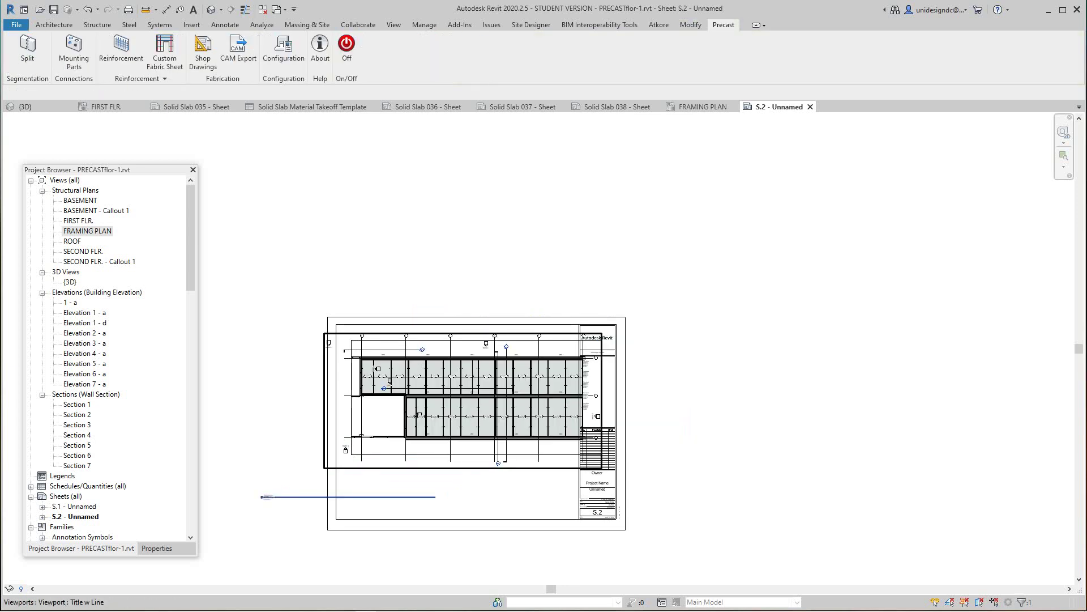
Step: Shift the framing plan viewport slightly left and down, away from the title block
{"action": "scroll", "coordinate": [504, 463], "scroll_direction": "up", "scroll_amount": 2}
{"action": "middle_click_drag", "start_coordinate": [504, 463], "coordinate": [640, 429]}
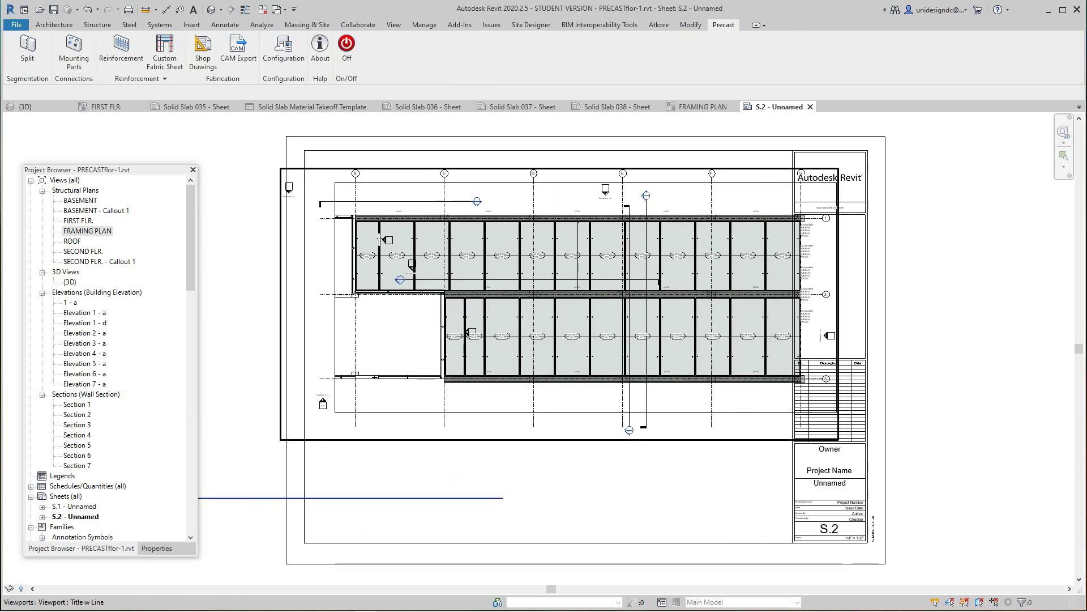
{"action": "left_click", "coordinate": [611, 439]}
{"action": "left_click_drag", "start_coordinate": [611, 439], "coordinate": [593, 444]}
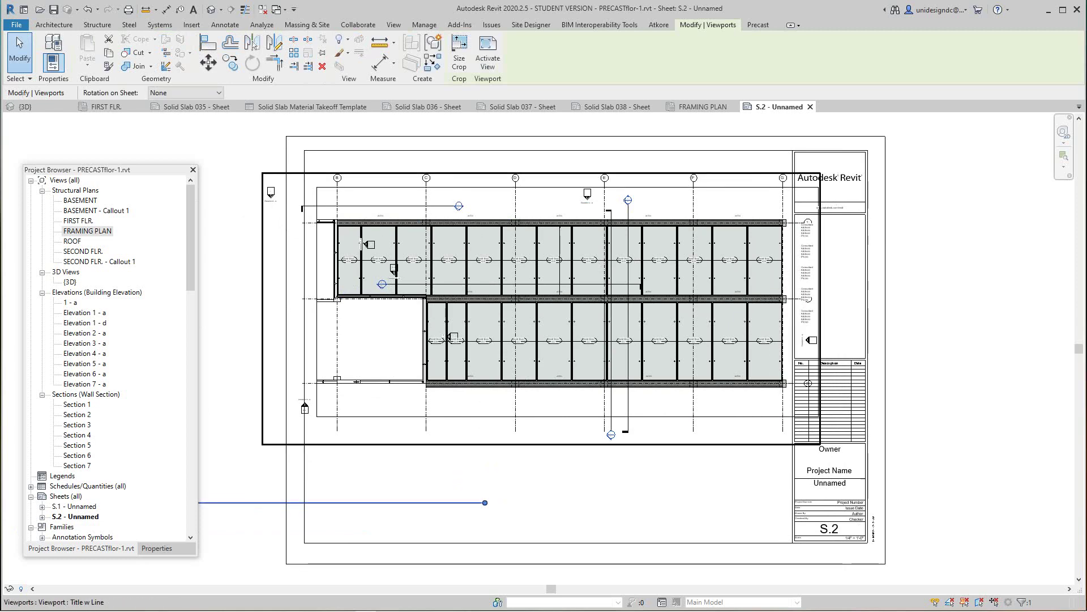
{"action": "key", "text": "Escape"}
Step: Move the framing plan's view title to just below the plan, inside the sheet border
{"action": "scroll", "coordinate": [626, 461], "scroll_direction": "down", "scroll_amount": 2}
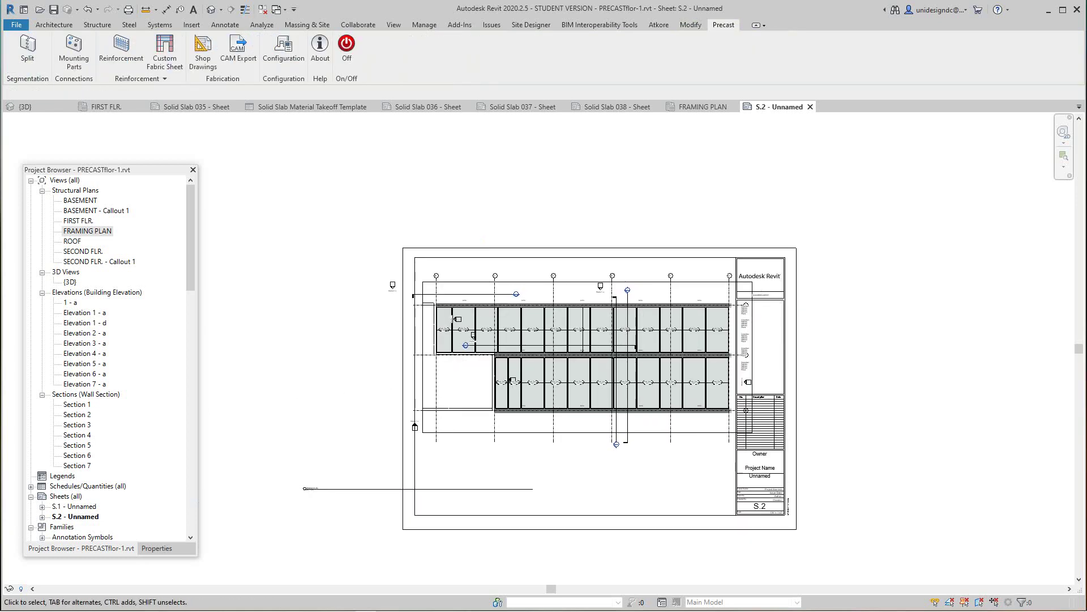
{"action": "left_click_drag", "start_coordinate": [471, 488], "coordinate": [562, 446]}
{"action": "left_click", "coordinate": [471, 489]}
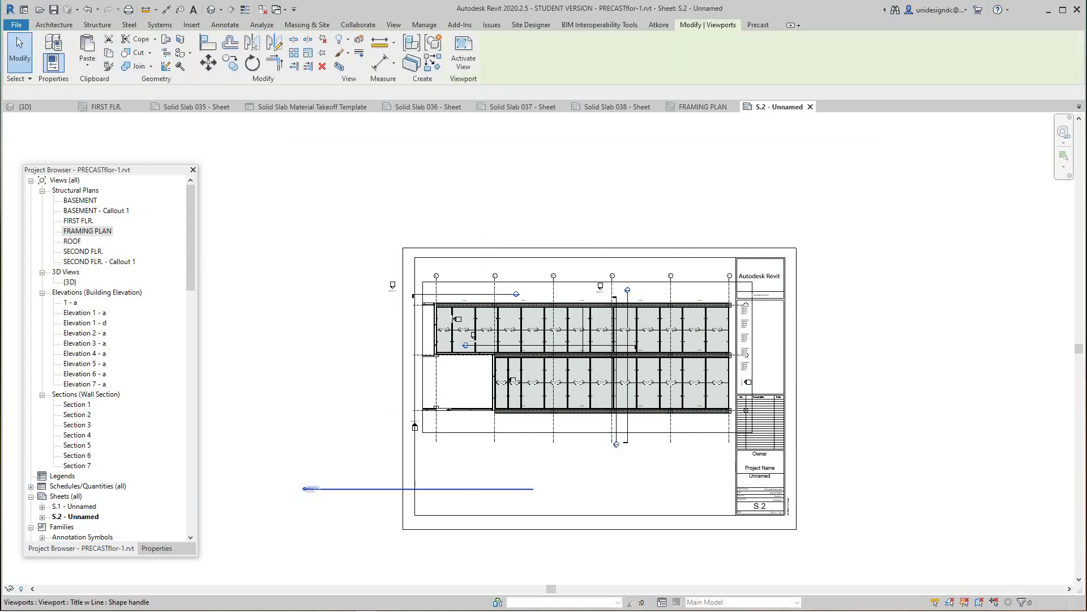
{"action": "left_click_drag", "start_coordinate": [310, 488], "coordinate": [427, 457]}
{"action": "left_click", "coordinate": [860, 367]}
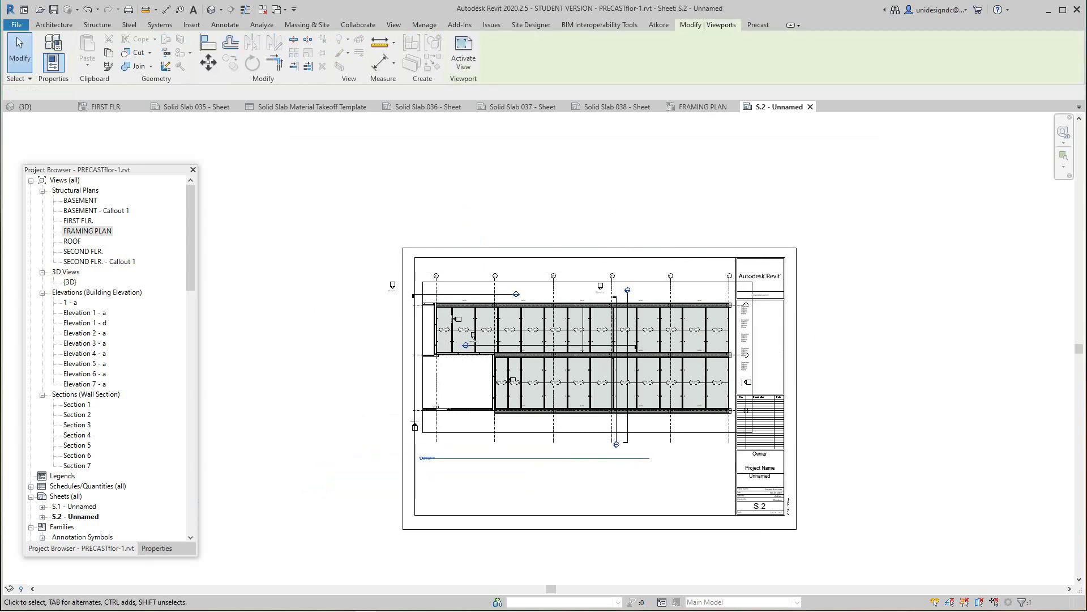
{"action": "right_click", "coordinate": [860, 367]}
{"action": "left_click", "coordinate": [884, 374]}
{"action": "right_click", "coordinate": [884, 367]}
{"action": "left_click", "coordinate": [913, 374]}
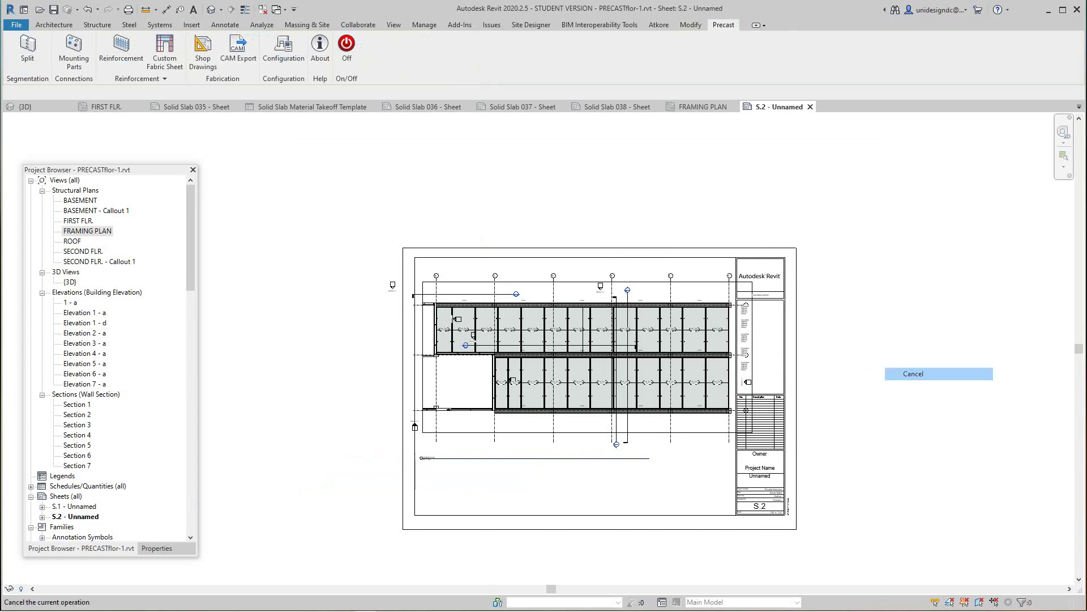
Step: Examine the framing plan's slabs and their annotations on sheet S.2 up close, and review the overall sheet layout
{"action": "scroll", "coordinate": [529, 216], "scroll_direction": "up", "scroll_amount": 4}
{"action": "middle_click_drag", "start_coordinate": [674, 311], "coordinate": [472, 381]}
{"action": "scroll", "coordinate": [629, 405], "scroll_direction": "up", "scroll_amount": 1}
{"action": "scroll", "coordinate": [630, 404], "scroll_direction": "down", "scroll_amount": 3}
{"action": "scroll", "coordinate": [627, 403], "scroll_direction": "down", "scroll_amount": 2}
{"action": "right_click", "coordinate": [914, 345]}
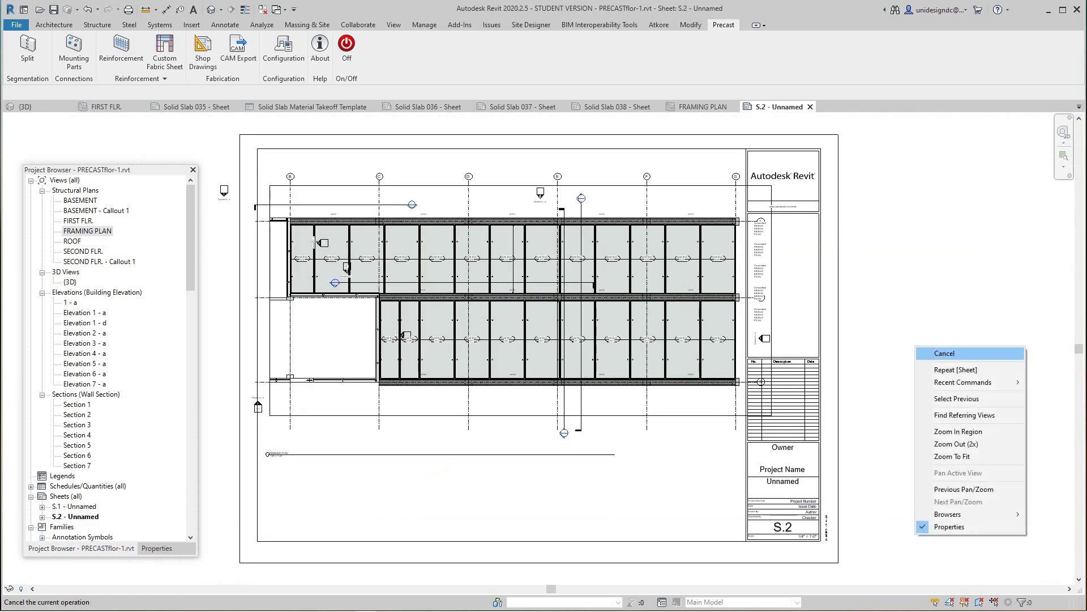
{"action": "left_click", "coordinate": [932, 353]}
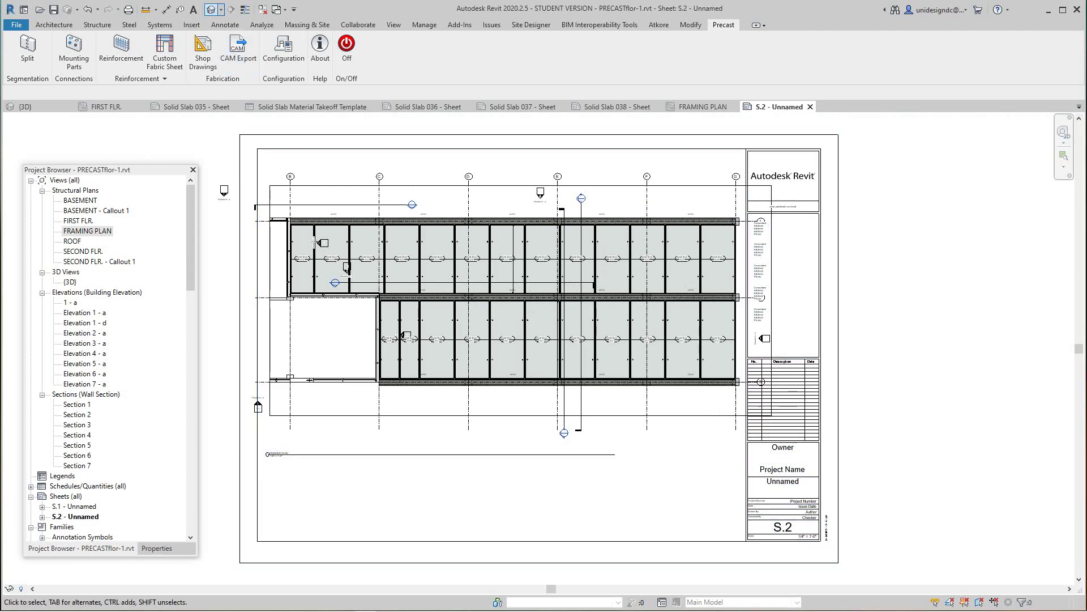
Step: Open the default 3D view and examine the precast floor slabs and supporting structure
{"action": "left_click", "coordinate": [210, 9]}
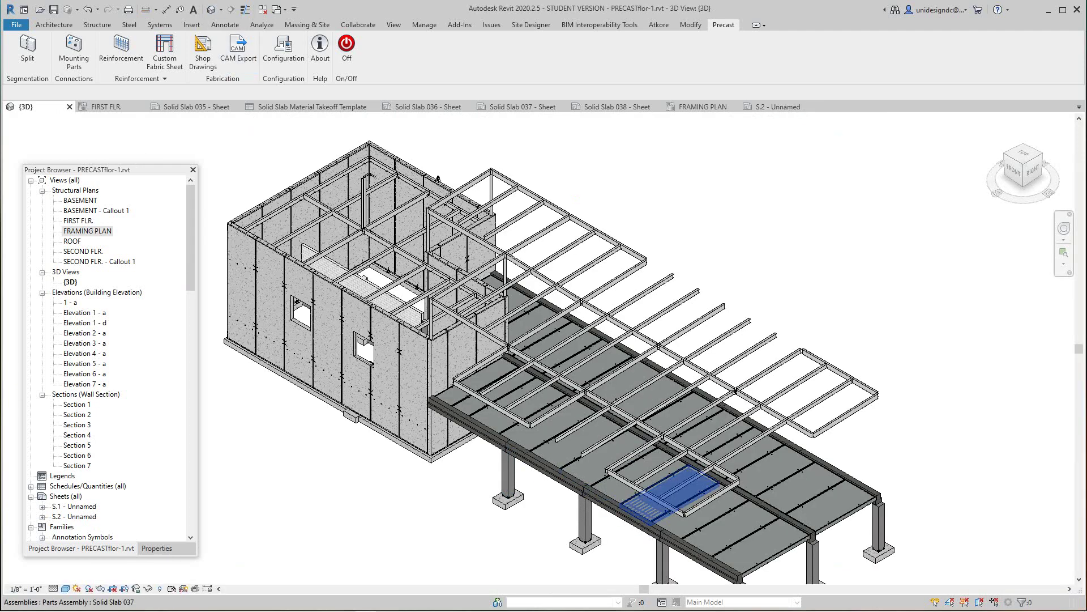
{"action": "scroll", "coordinate": [586, 458], "scroll_direction": "down", "scroll_amount": 1}
{"action": "middle_click_drag", "start_coordinate": [586, 459], "coordinate": [574, 423]}
{"action": "scroll", "coordinate": [564, 418], "scroll_direction": "up", "scroll_amount": 3}
{"action": "scroll", "coordinate": [564, 418], "scroll_direction": "down", "scroll_amount": 2}
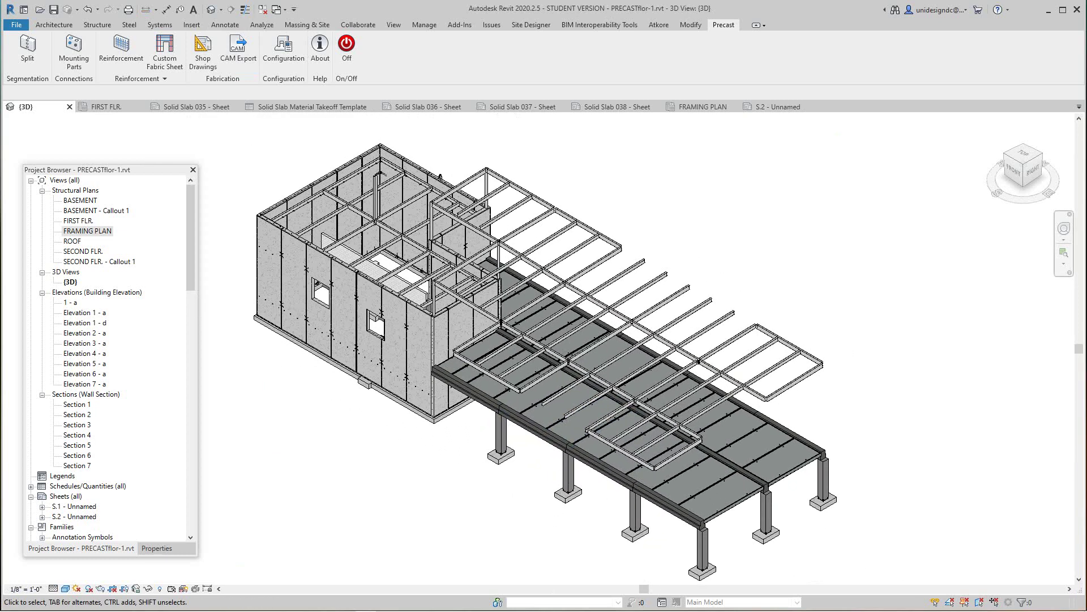